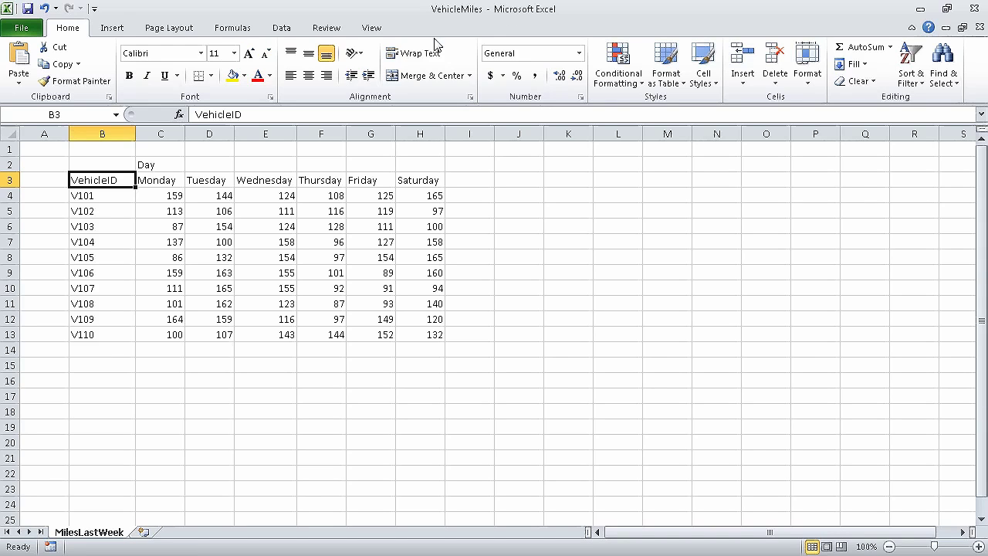
# - Name the V101 Monday-to-Friday mileage cells C4:G4 as the range V101LastWeek
pyautogui.moveTo(174, 195); pyautogui.dragTo(370, 195)
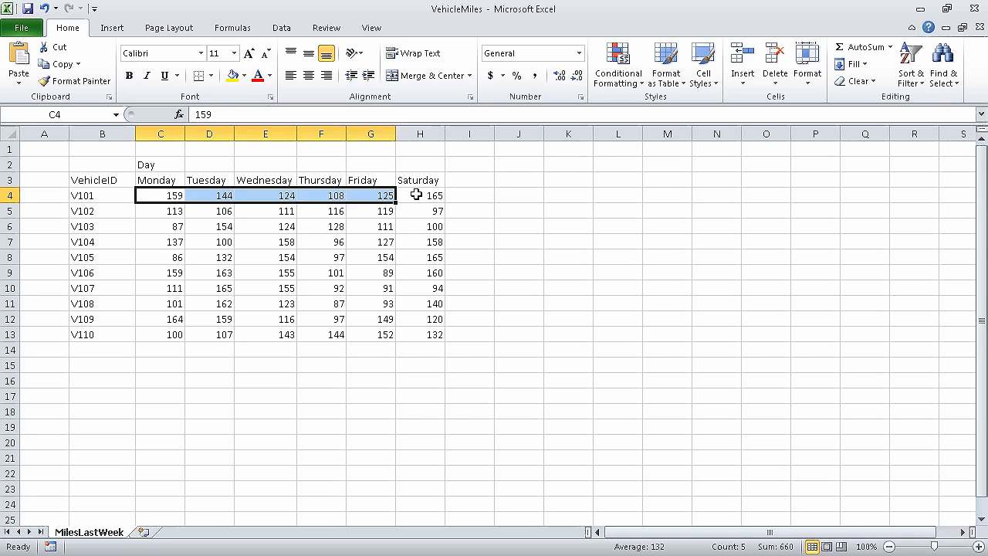
pyautogui.click(88, 113)
pyautogui.write('V101')
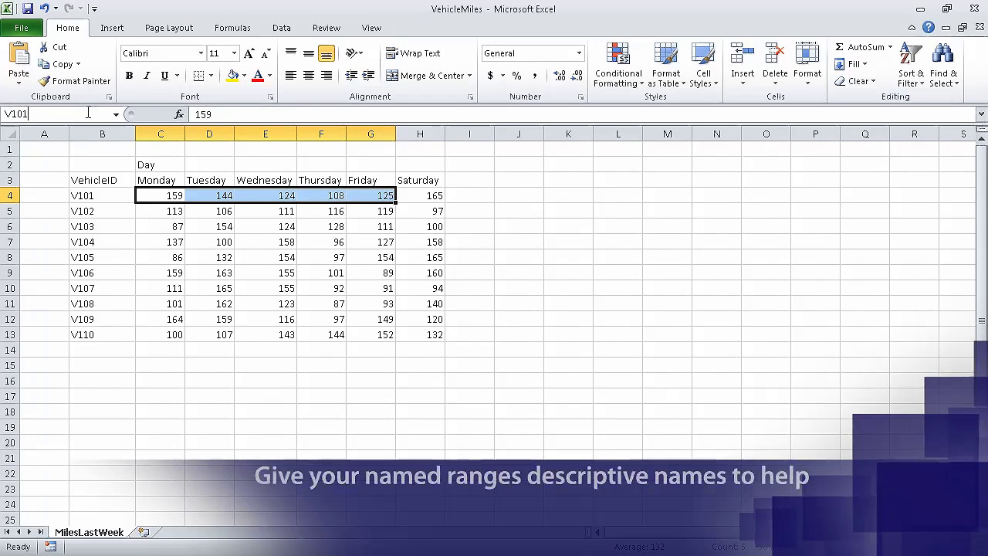
pyautogui.write('LastWe')
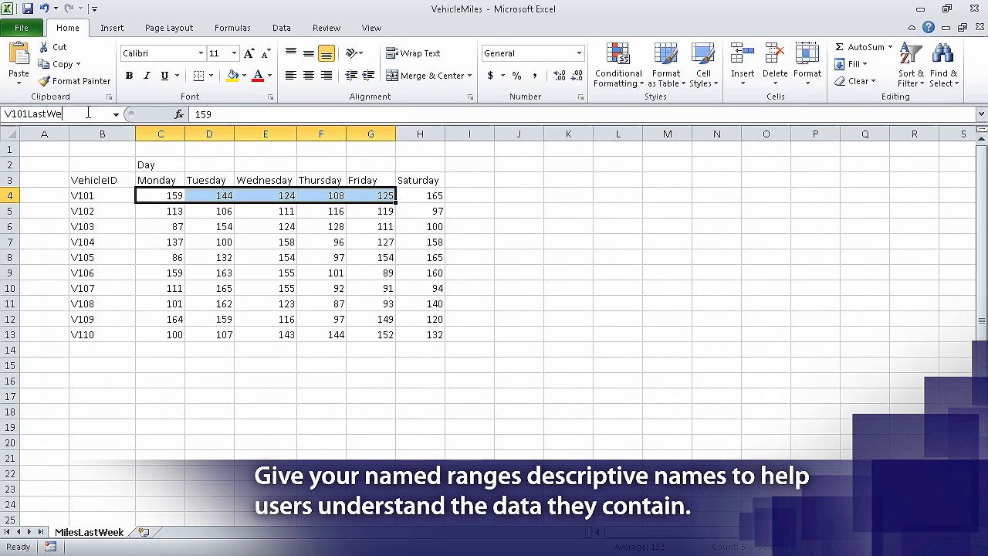
pyautogui.write('ek')
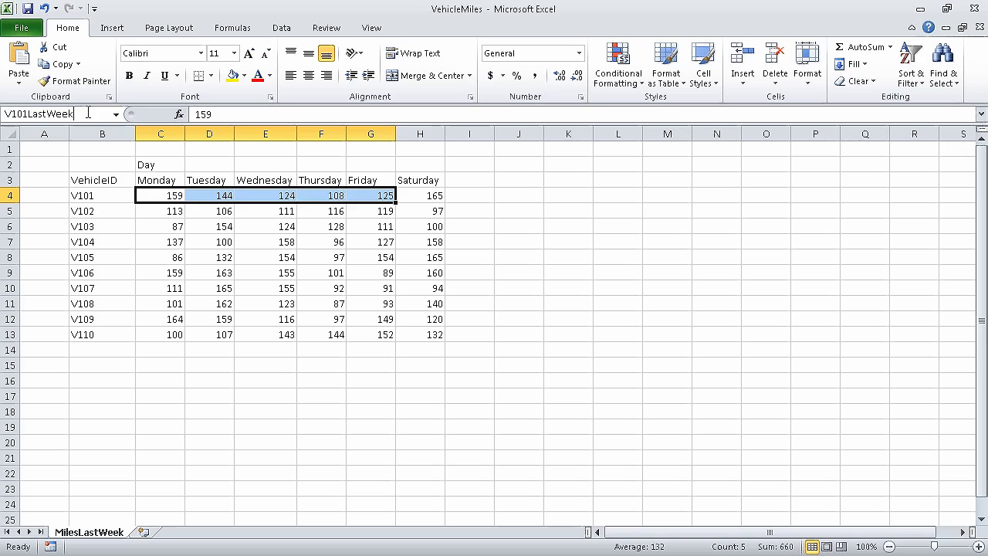
pyautogui.press('Return')
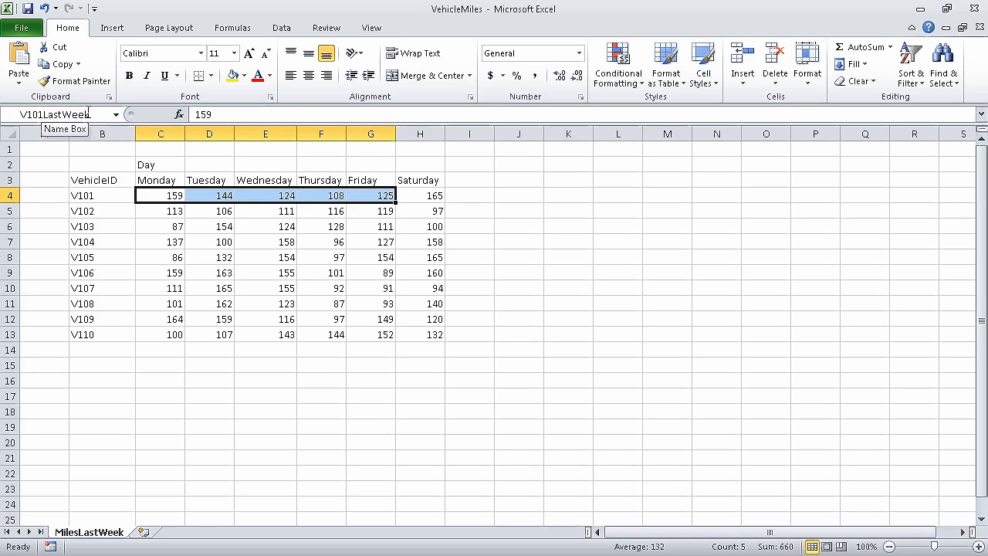
# - Edit the V101LastWeek named range so that it refers to =MilesLastWeek!$C$4:$H$4
pyautogui.click(231, 28)
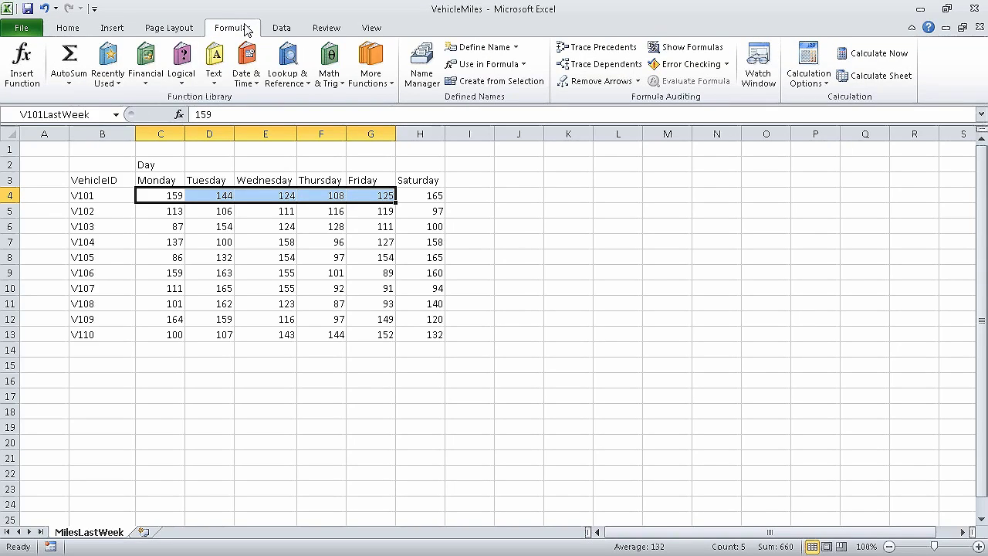
pyautogui.click(421, 66)
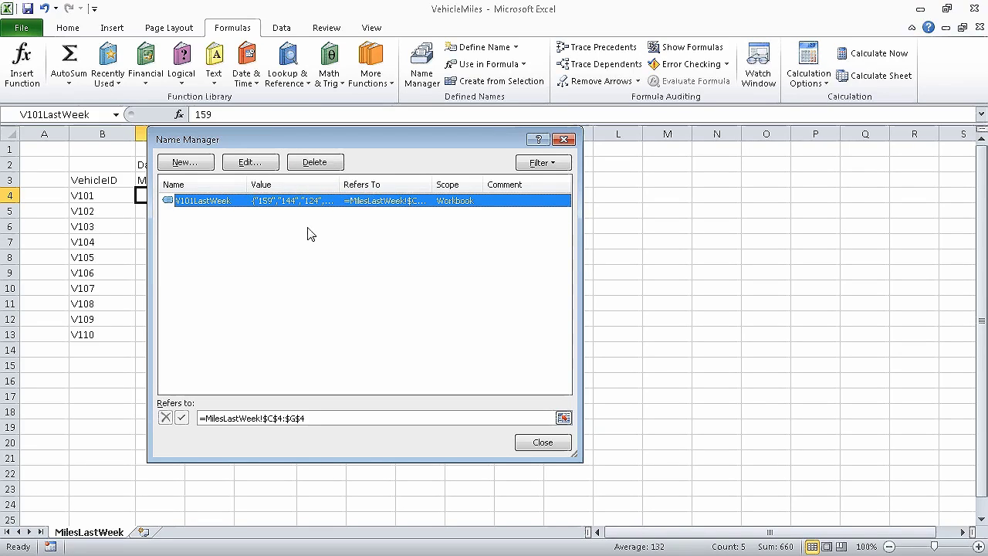
pyautogui.click(296, 418)
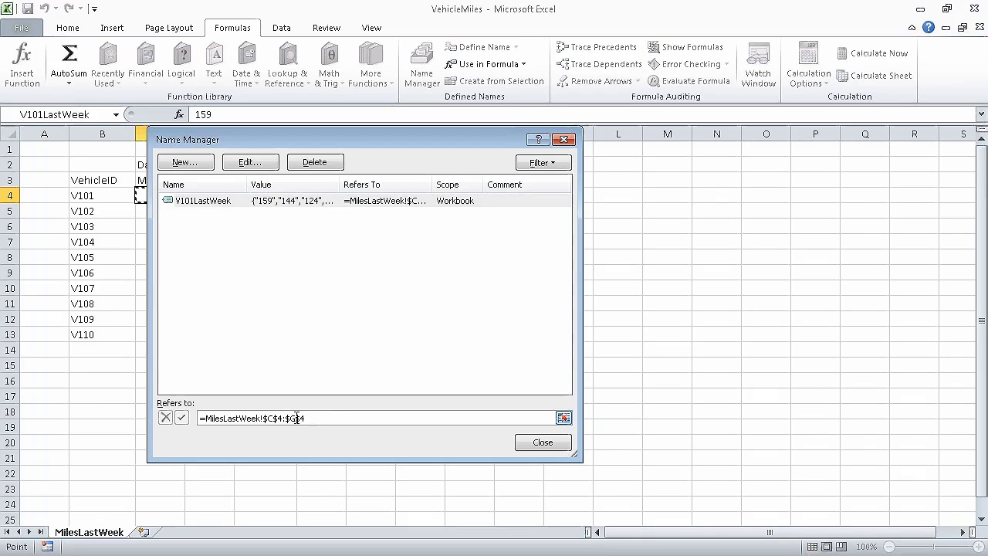
pyautogui.press('BackSpace')
pyautogui.write('H')
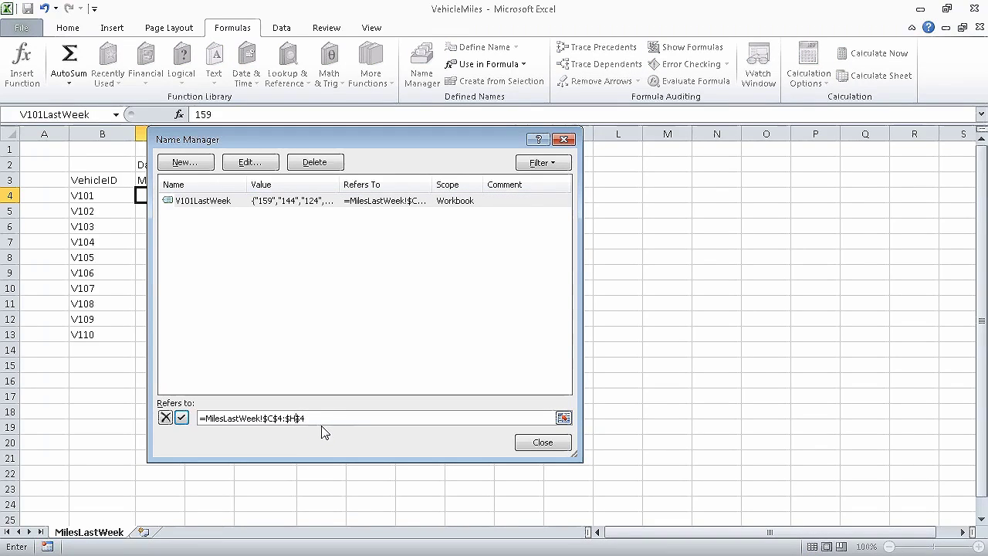
pyautogui.click(182, 419)
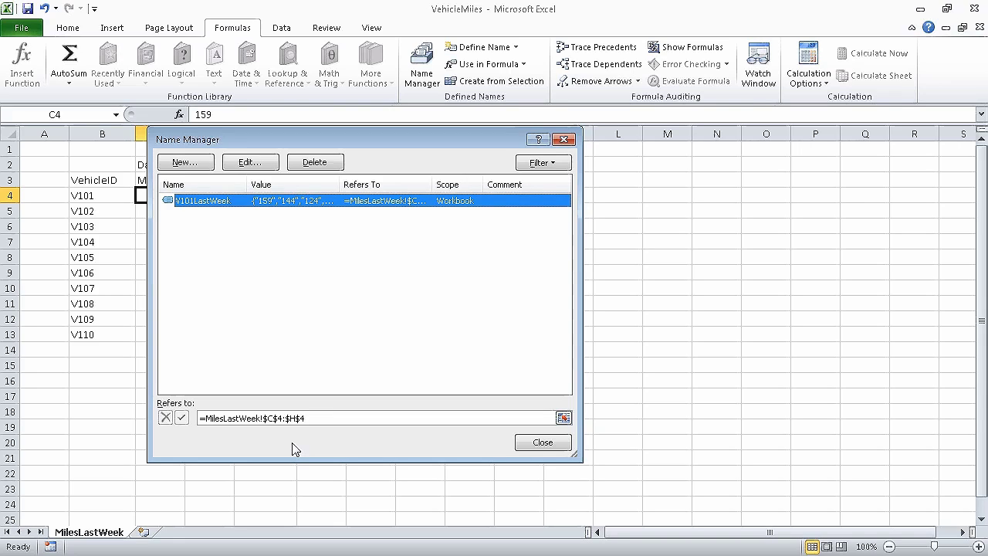
pyautogui.click(543, 442)
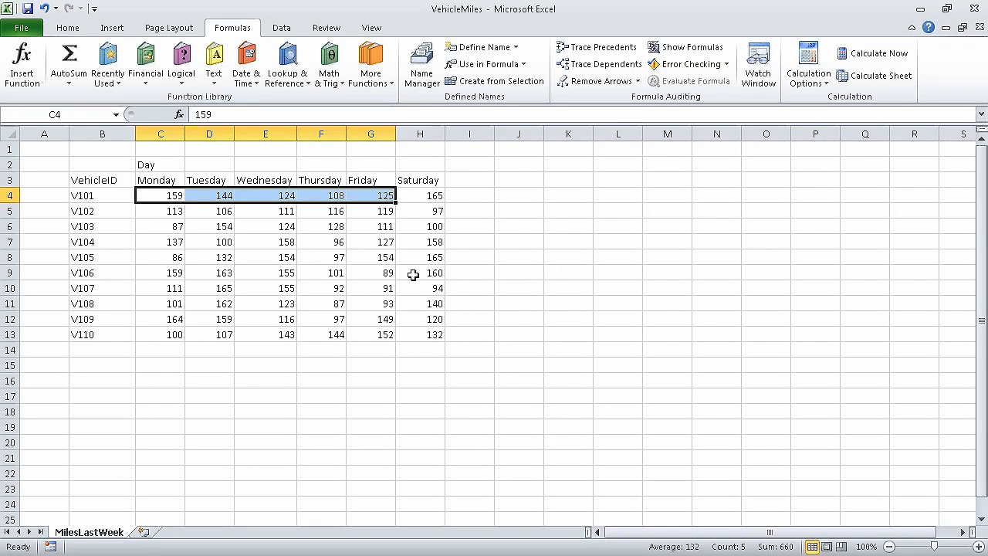
# - Define the name V102LastWeek with workbook scope for the V102 mileage cells C5:H5
pyautogui.click(176, 216)
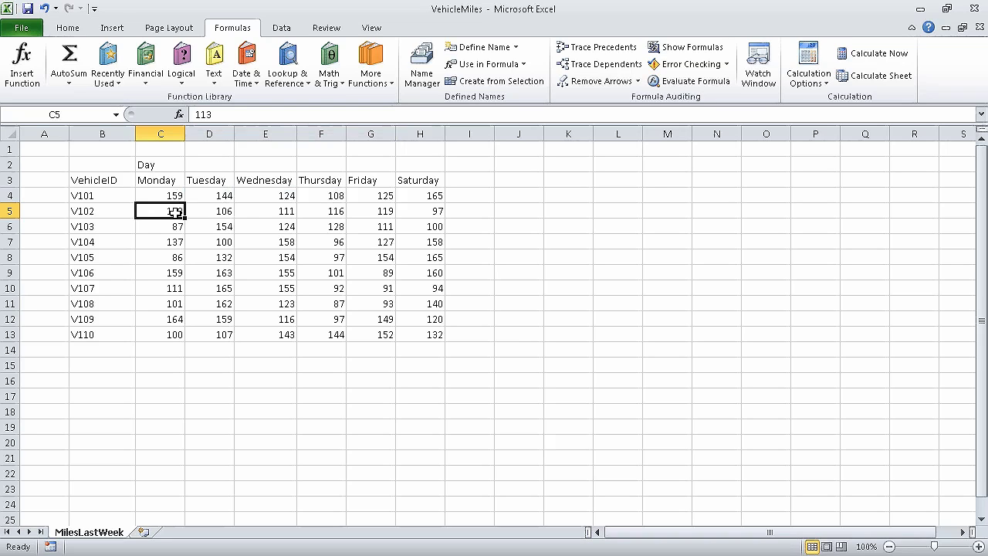
pyautogui.moveTo(175, 212); pyautogui.dragTo(426, 210)
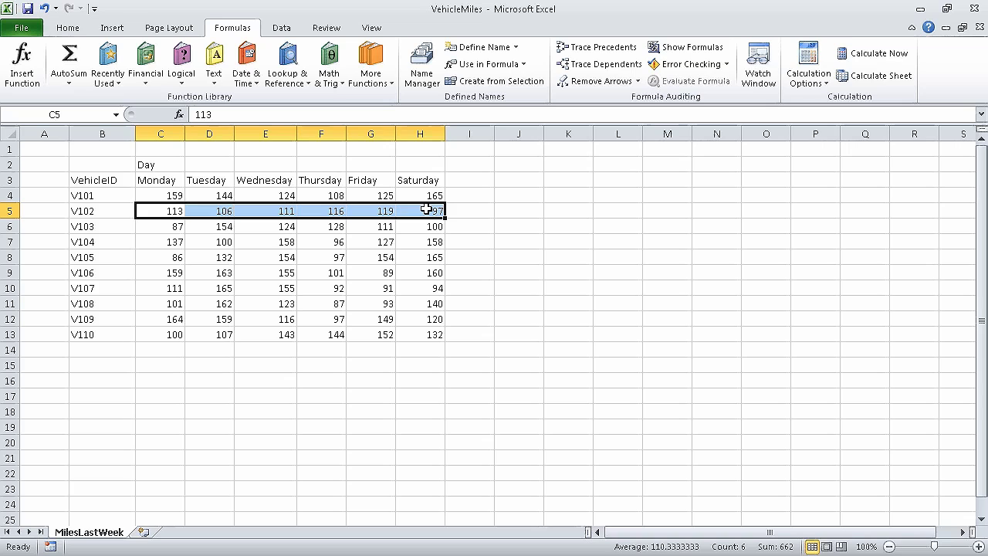
pyautogui.click(496, 49)
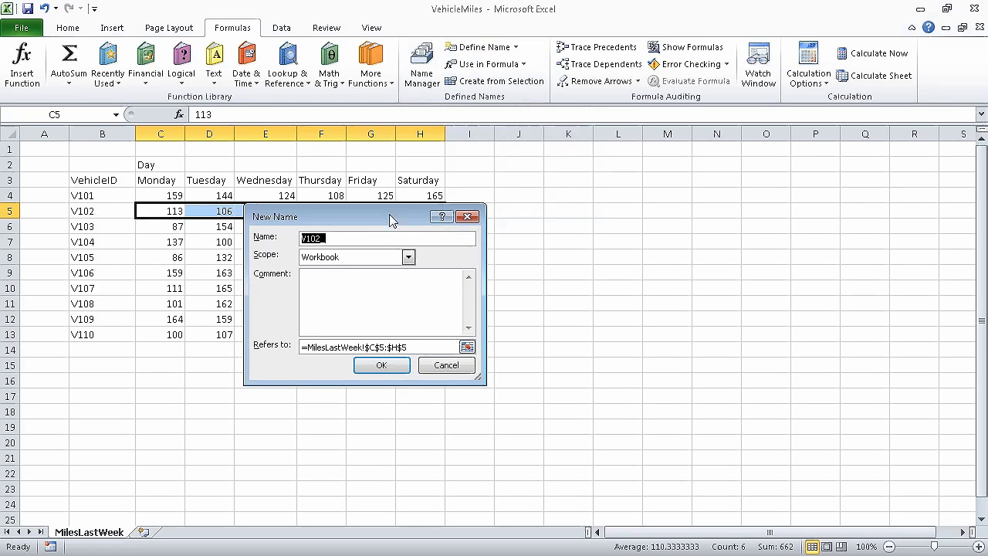
pyautogui.click(378, 237)
pyautogui.write('_')
pyautogui.press('BackSpace')
pyautogui.write('LastWeek')
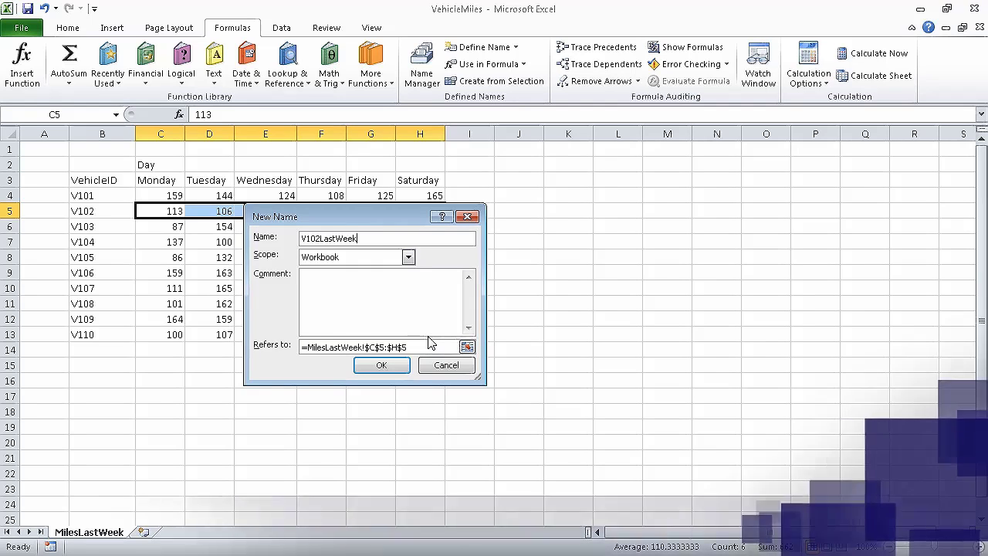
pyautogui.click(384, 365)
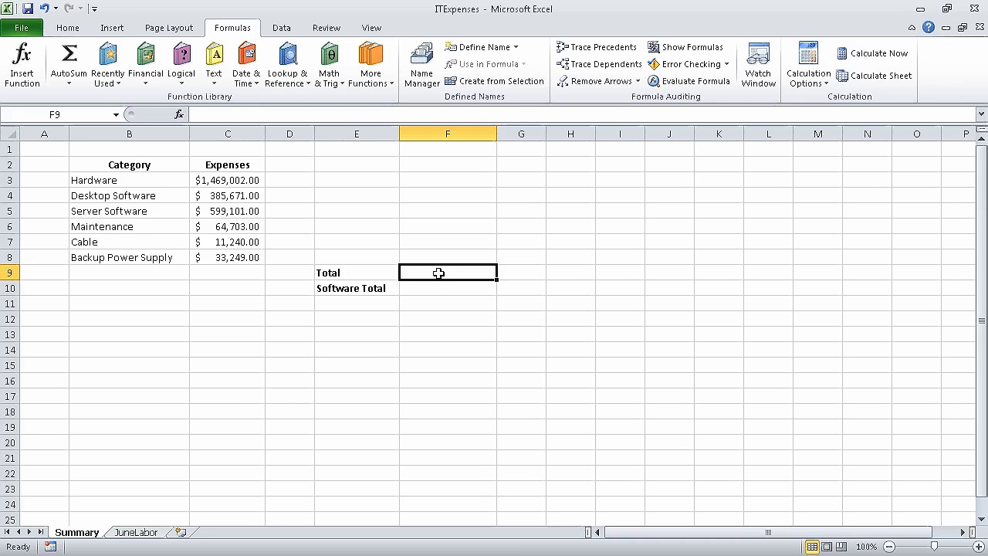
# - Enter the formula =C4 in the Total cell F9 of the Summary sheet
pyautogui.write('=')
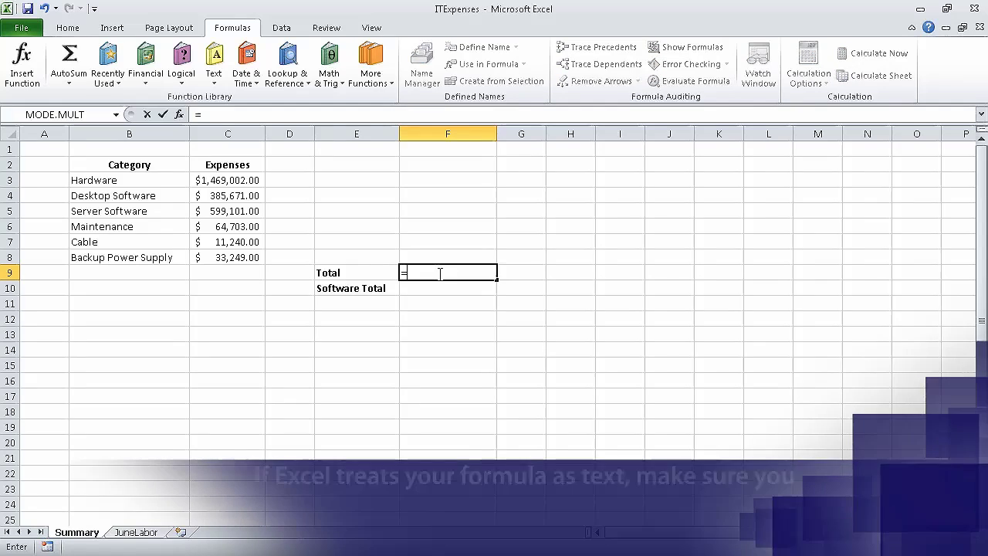
pyautogui.write('C4')
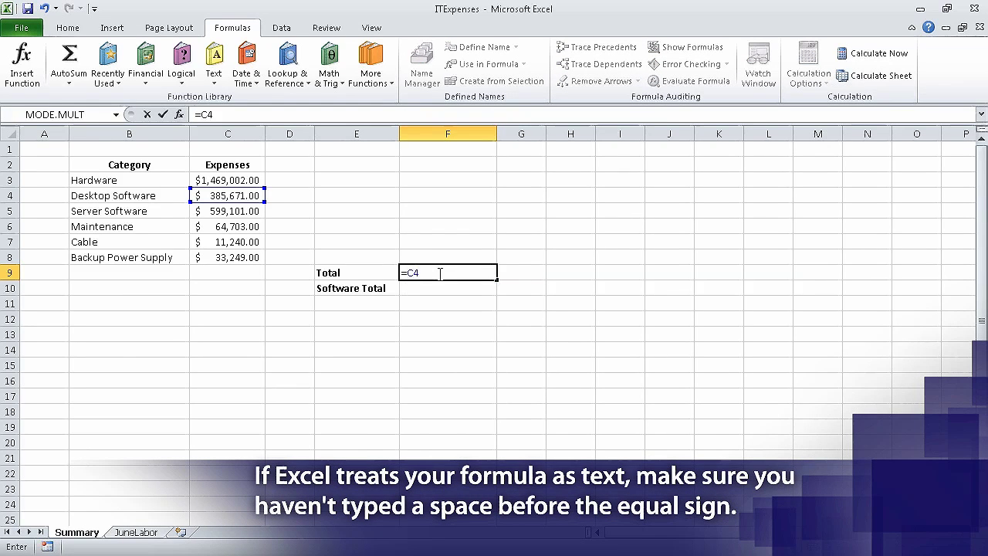
pyautogui.press('Return')
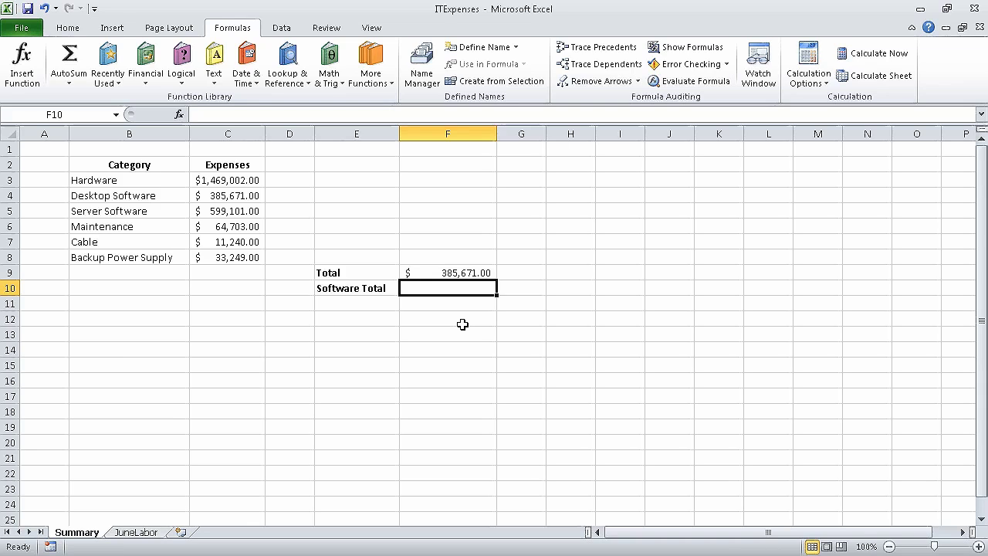
# - Replace the Total formula in F9 with =SUM(C3:C8) to add up all the expenses
pyautogui.click(468, 272)
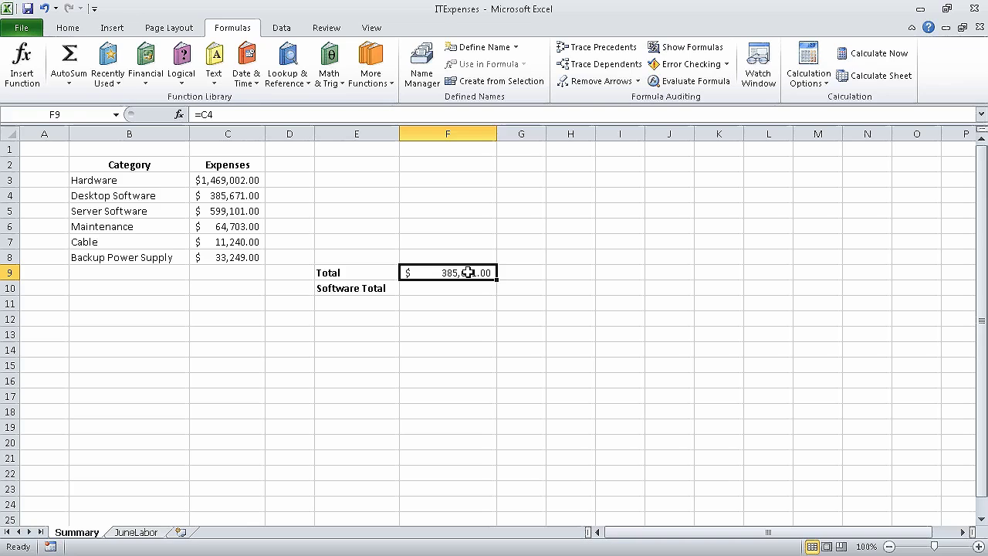
pyautogui.write('=s')
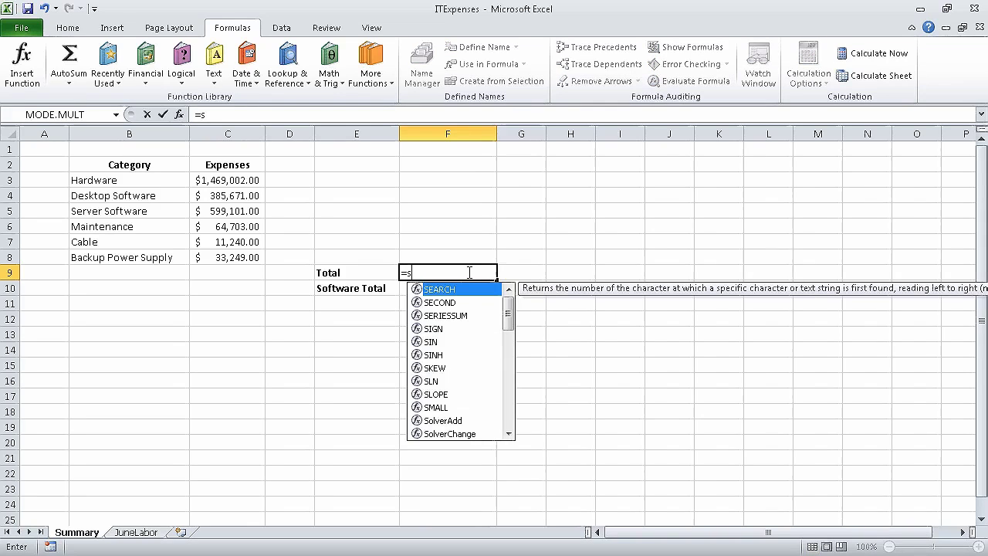
pyautogui.write('u')
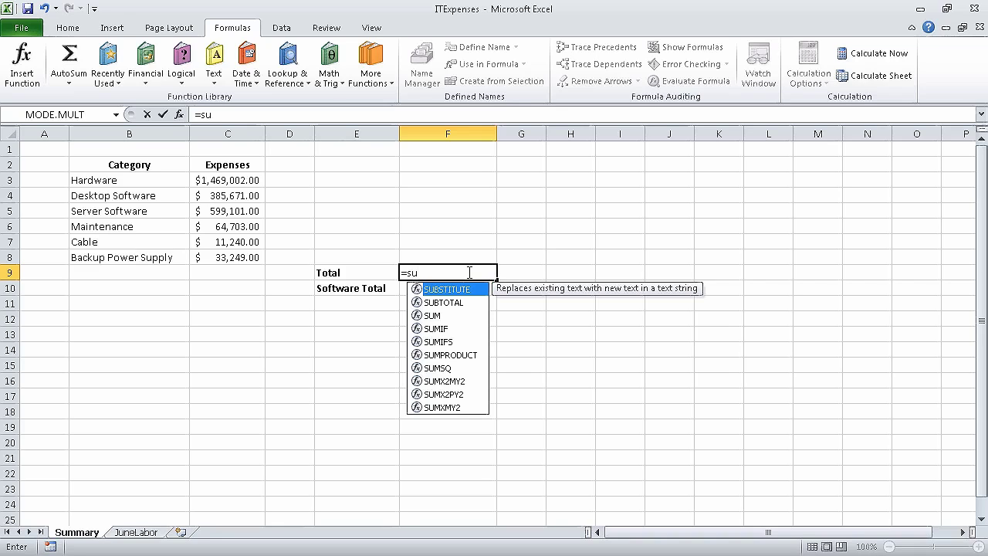
pyautogui.click(452, 316)
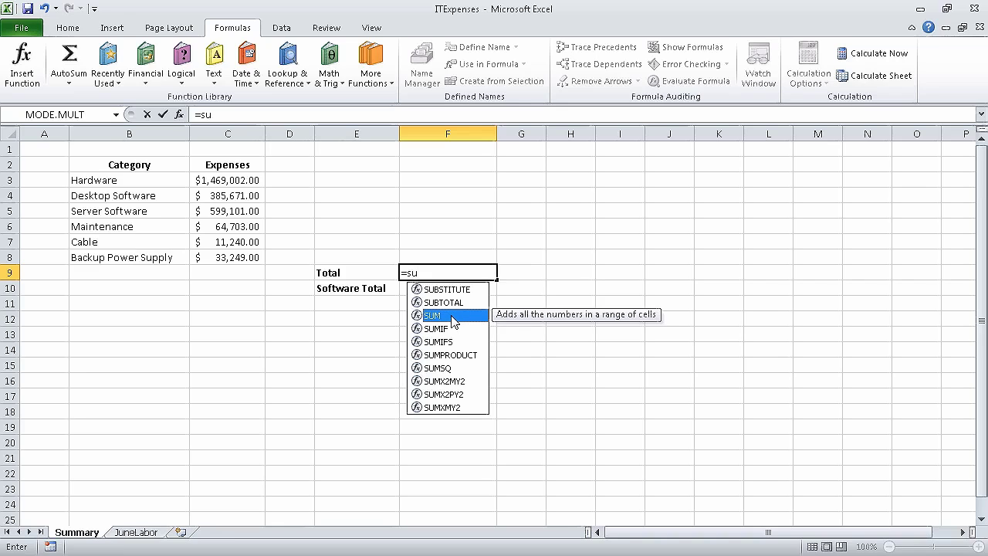
pyautogui.doubleClick(452, 315)
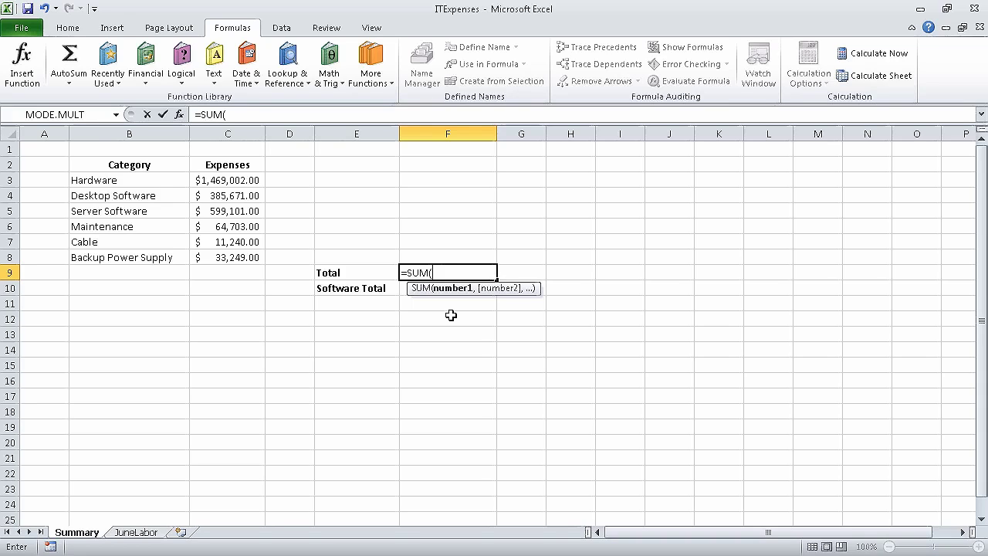
pyautogui.moveTo(230, 182); pyautogui.dragTo(232, 257)
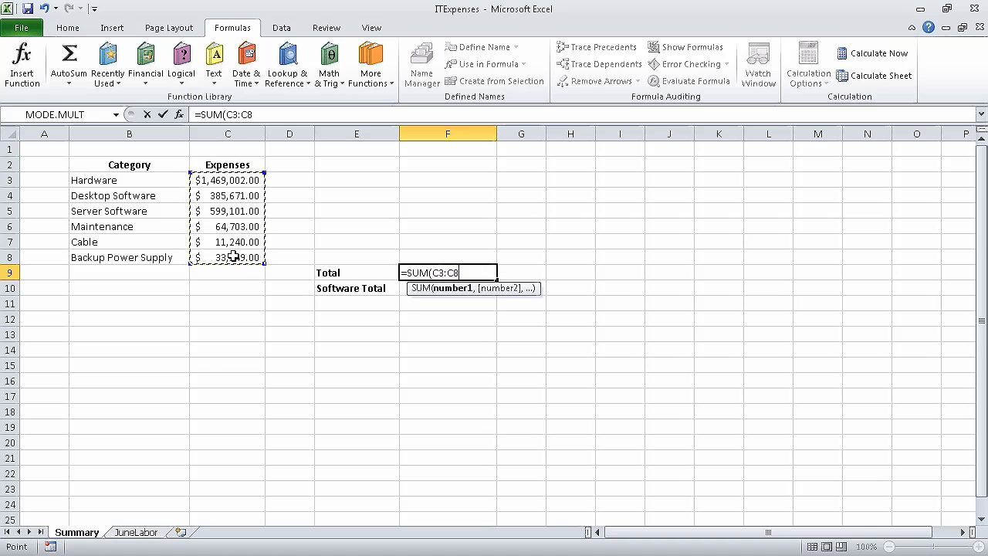
pyautogui.write(')')
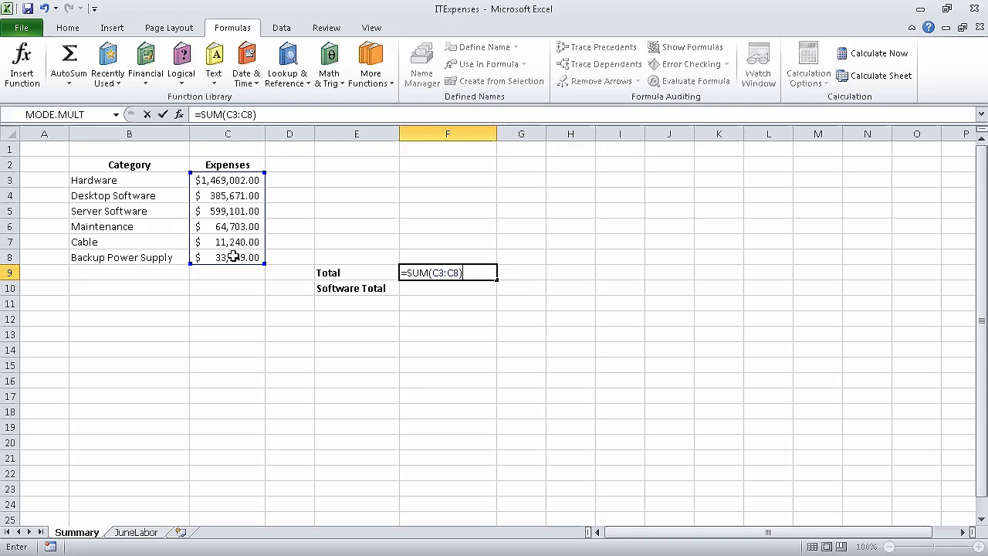
pyautogui.press('Return')
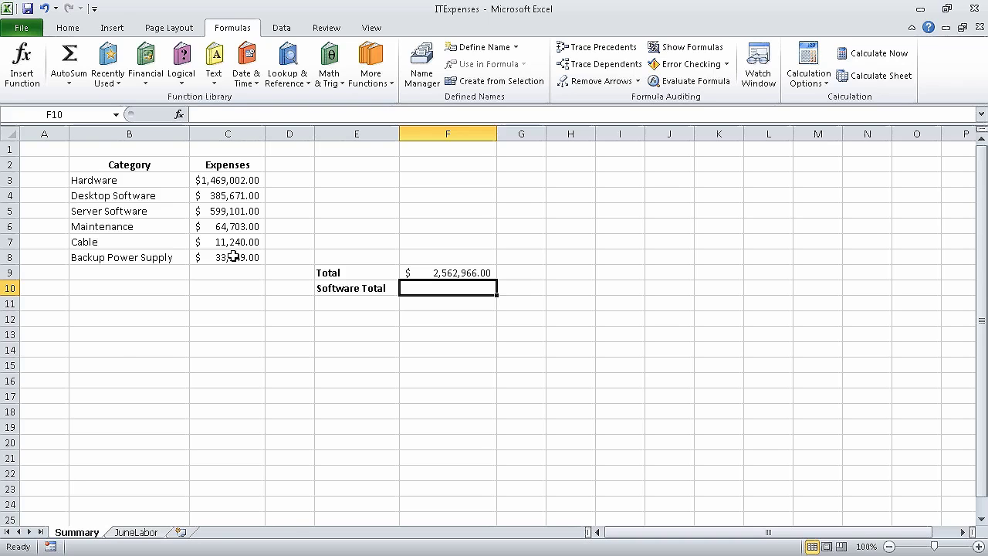
# - Enter a SUM formula over C4:C5 in the Software Total cell F10
pyautogui.write('=su')
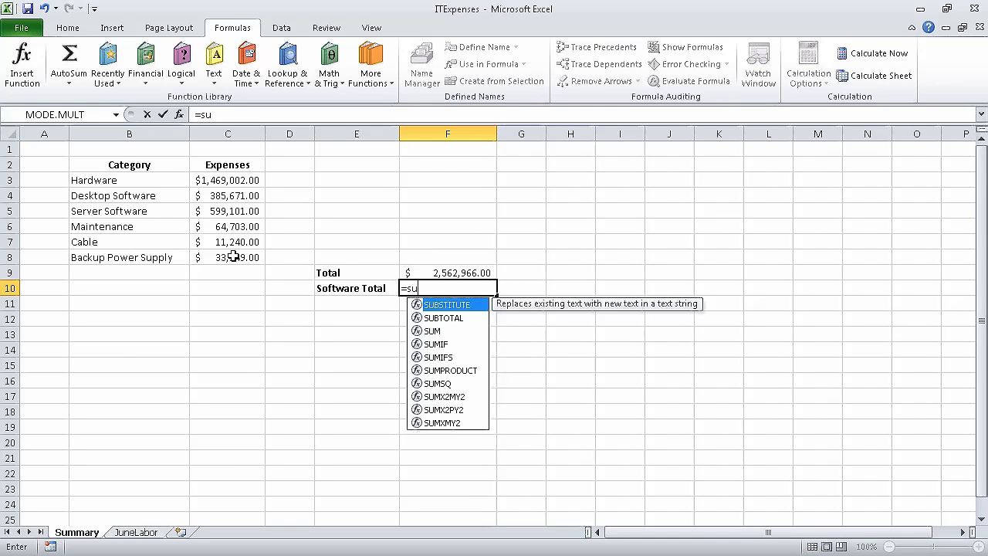
pyautogui.write('m(c4:')
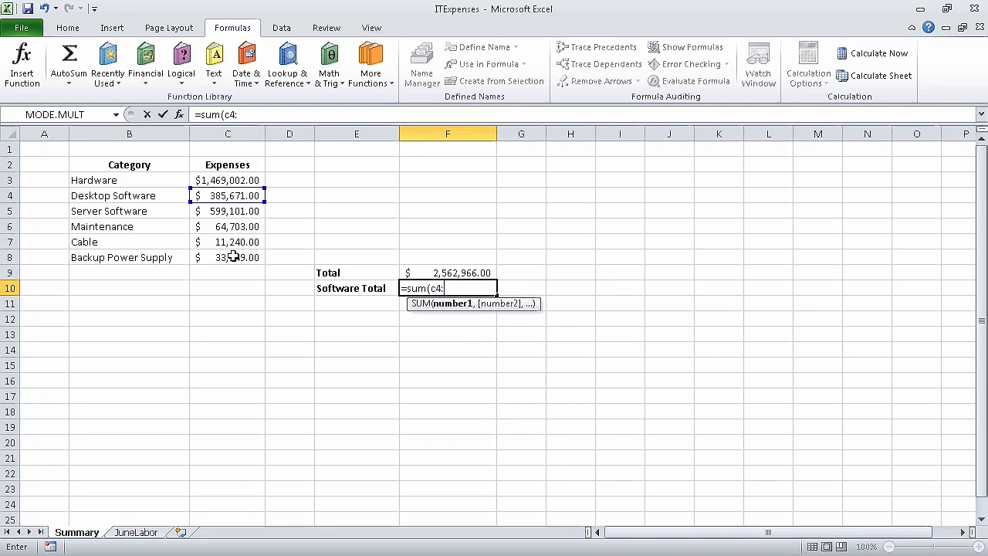
pyautogui.write('c5')
pyautogui.press('Return')
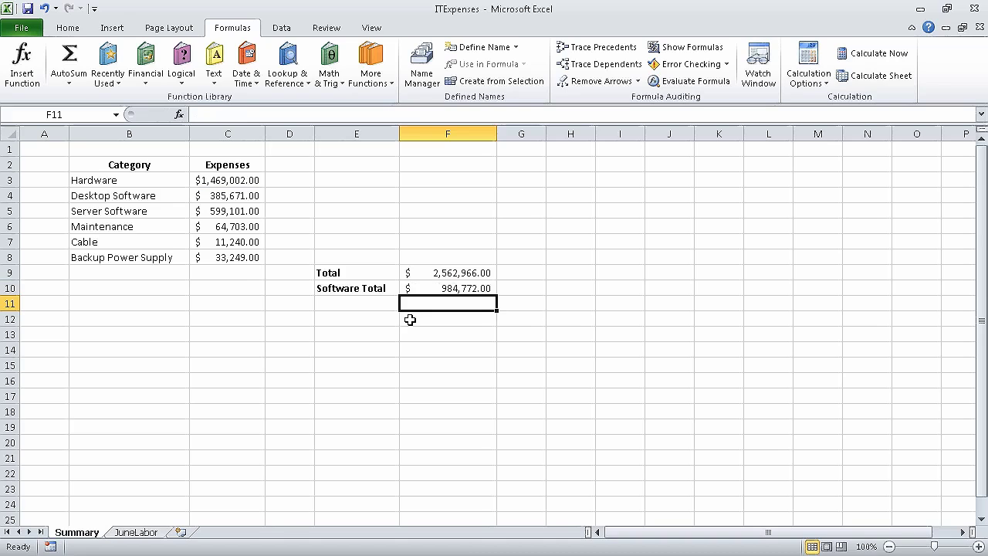
# - Make both references in the Software Total formula absolute so it reads =SUM($C$4:$C$5)
pyautogui.click(427, 288)
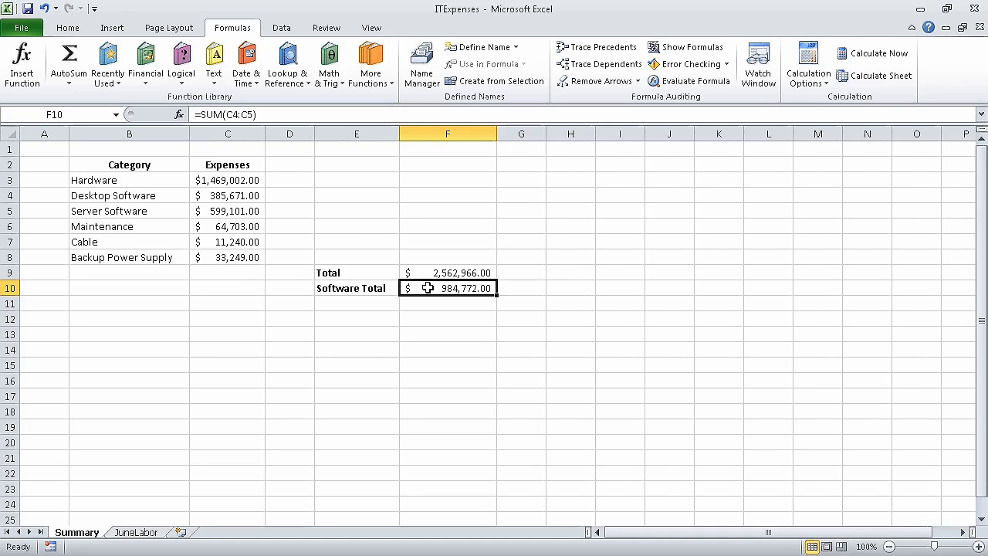
pyautogui.click(233, 114)
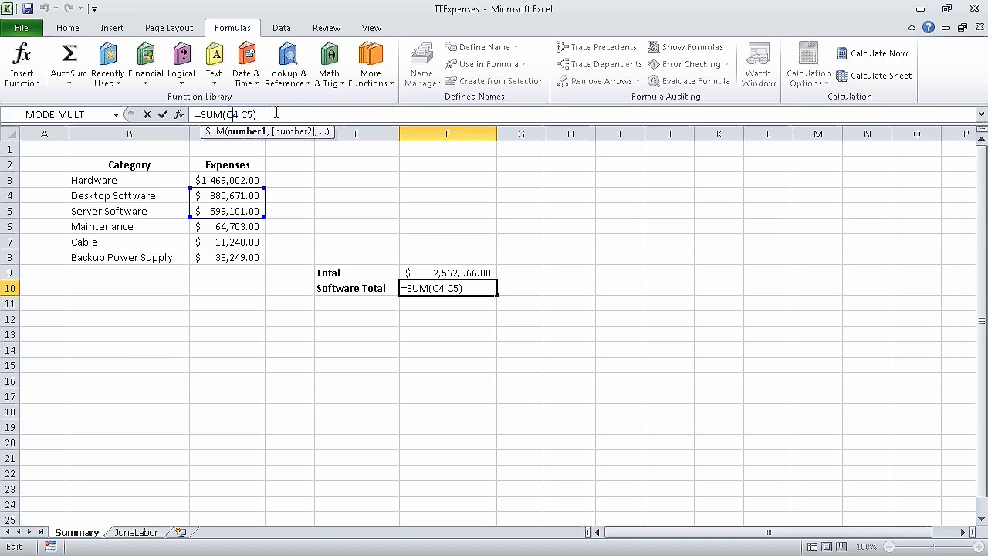
pyautogui.press('F4')
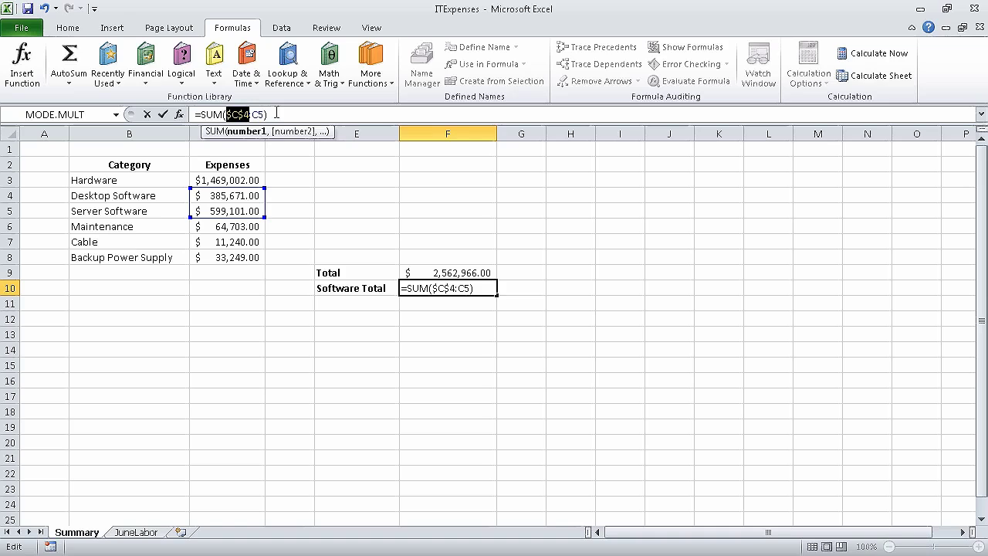
pyautogui.click(259, 114)
pyautogui.press('F4')
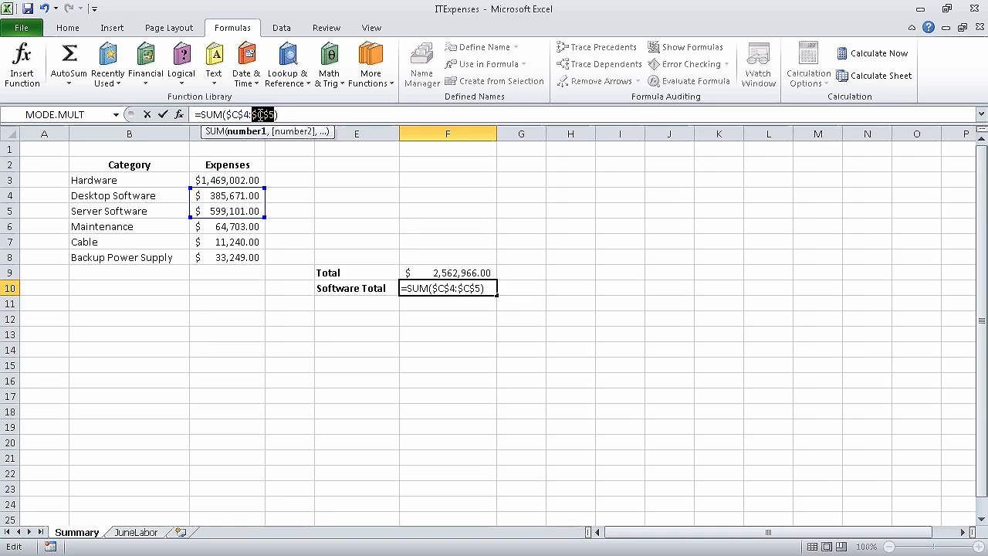
pyautogui.press('Return')
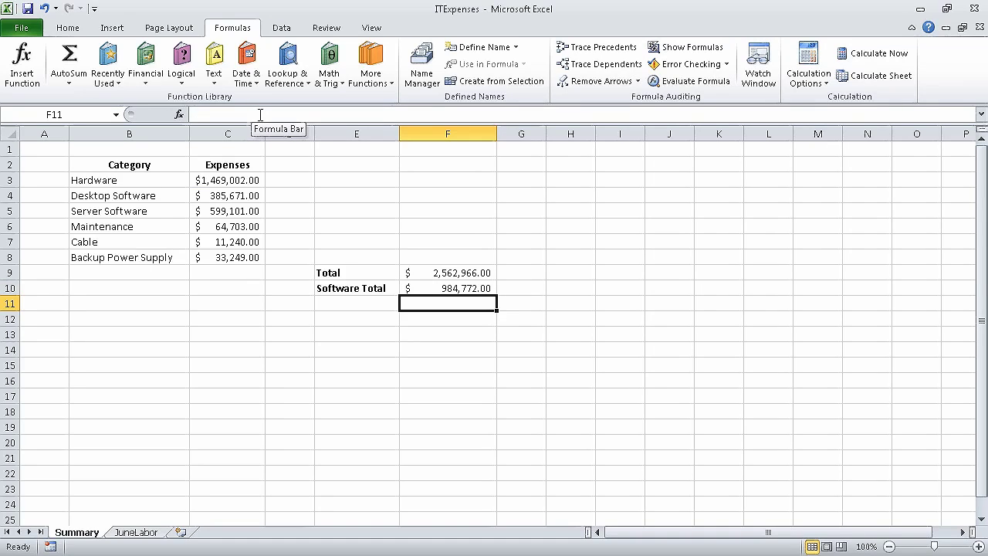
# - On the JuneLabor sheet, total the labor expenses in F13 with the structured-reference formula =SUM(JuneSummary[Labor Expense])
pyautogui.click(147, 532)
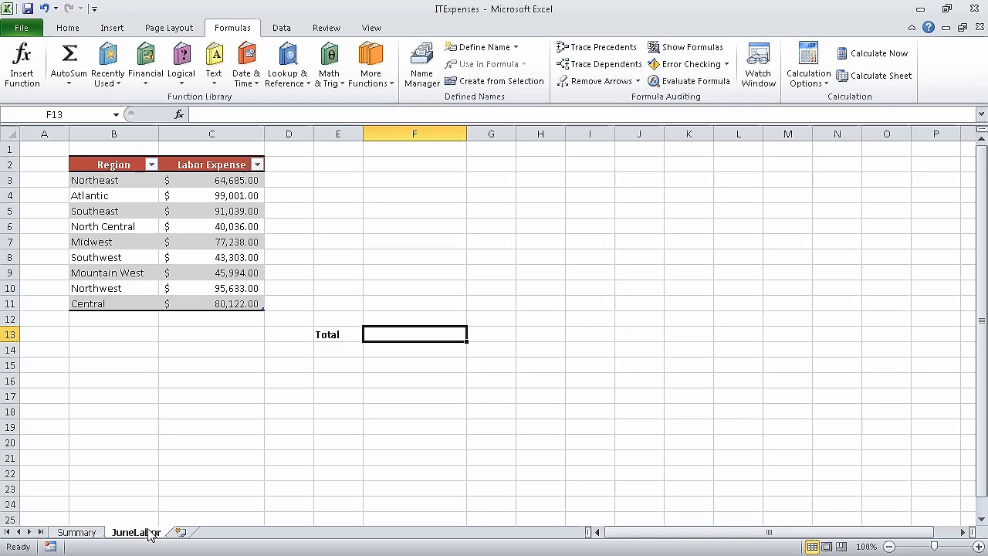
pyautogui.write('=')
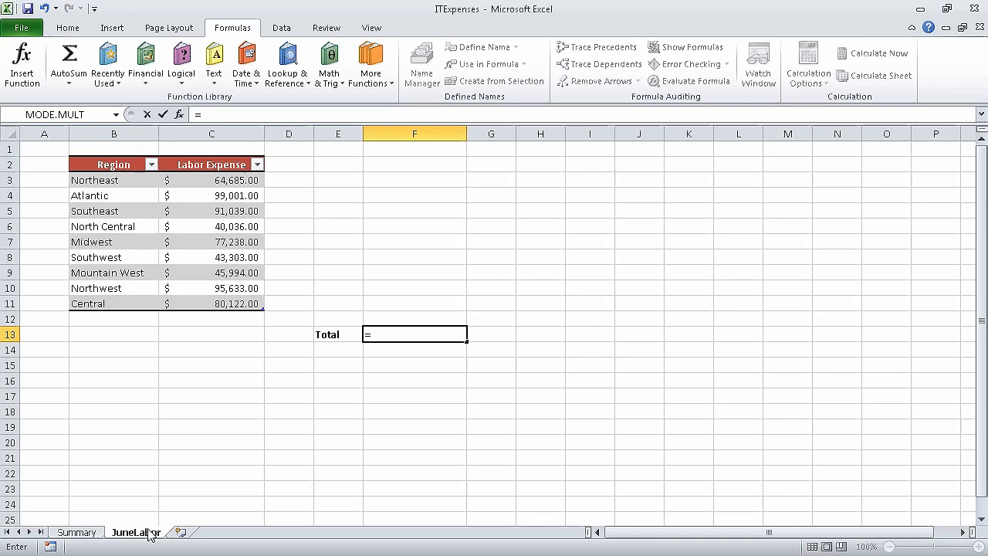
pyautogui.write('sum')
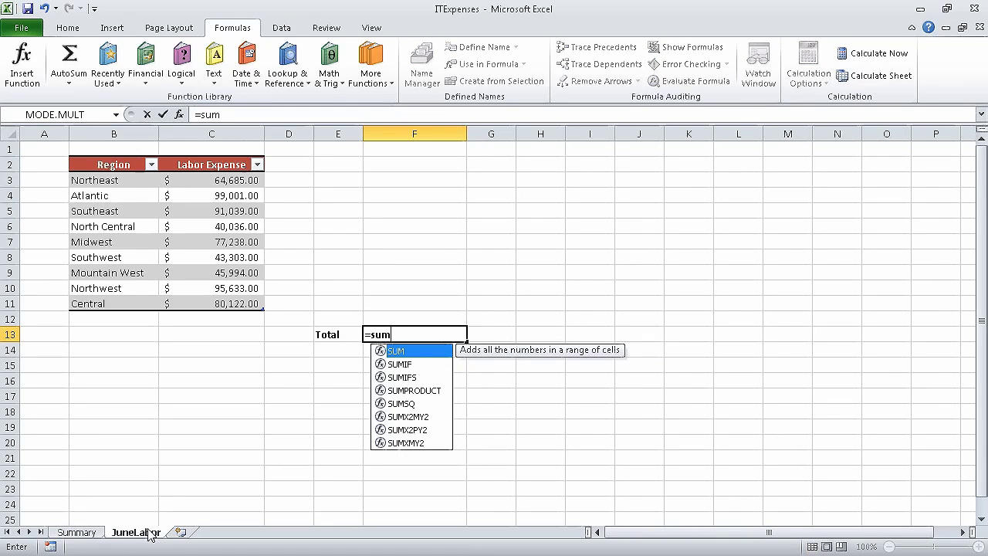
pyautogui.write('(')
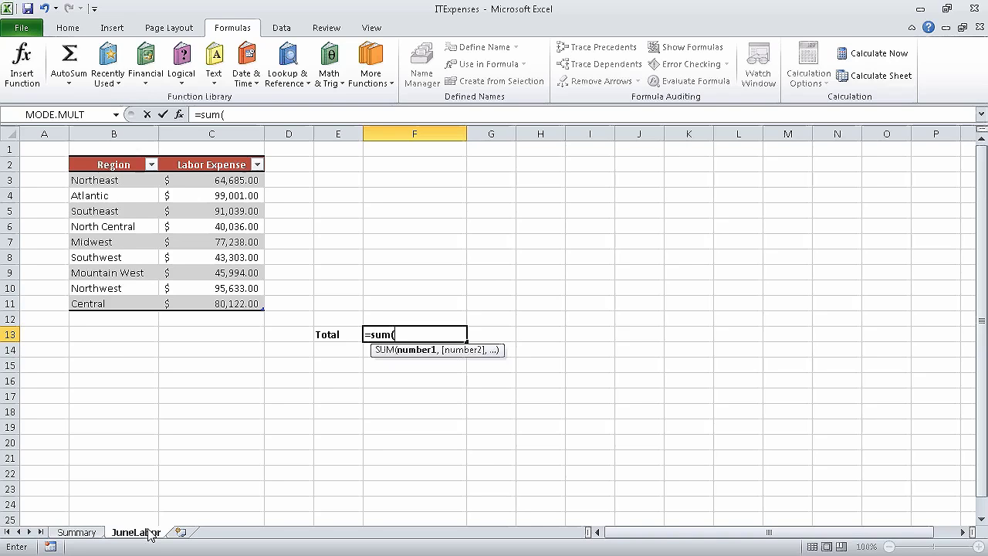
pyautogui.write('J')
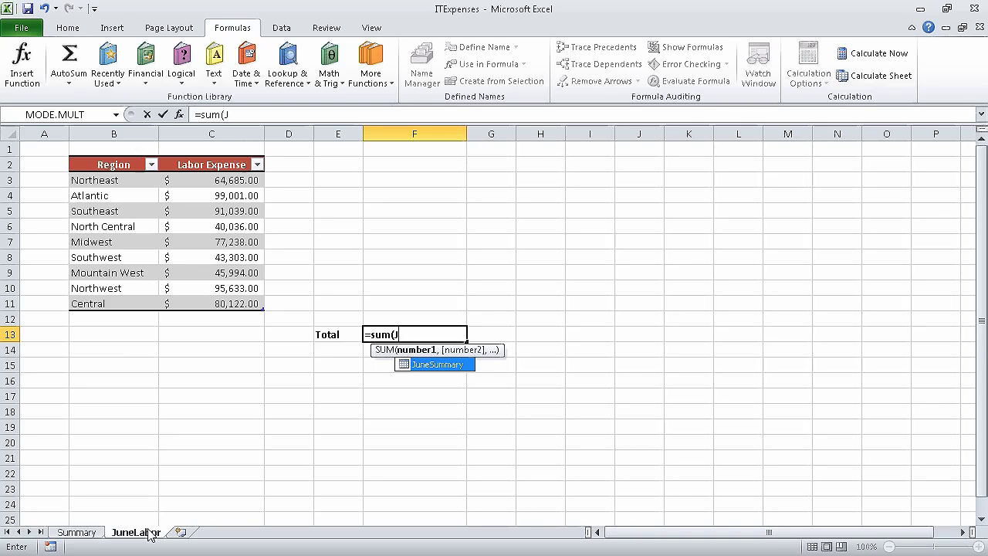
pyautogui.press('Tab')
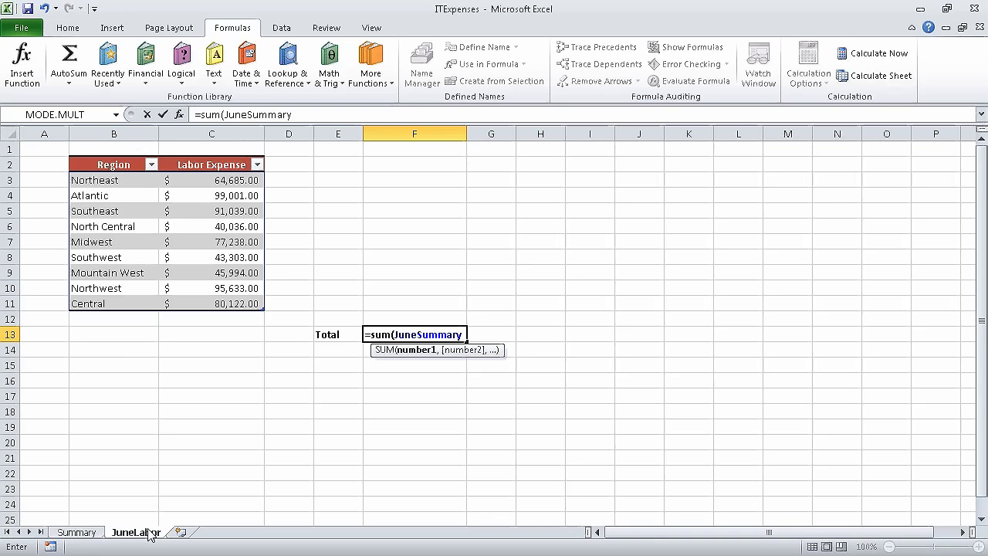
pyautogui.write('[')
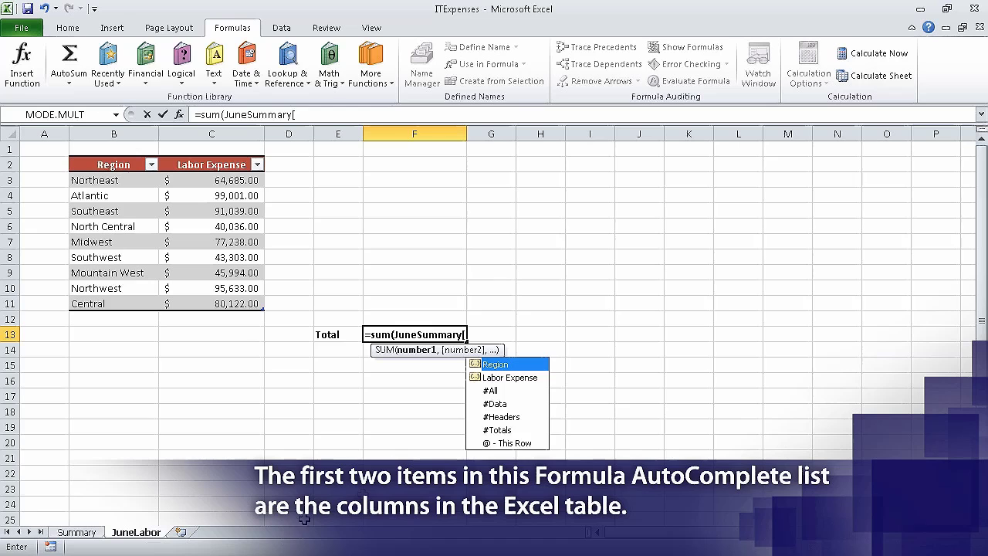
pyautogui.click(530, 378)
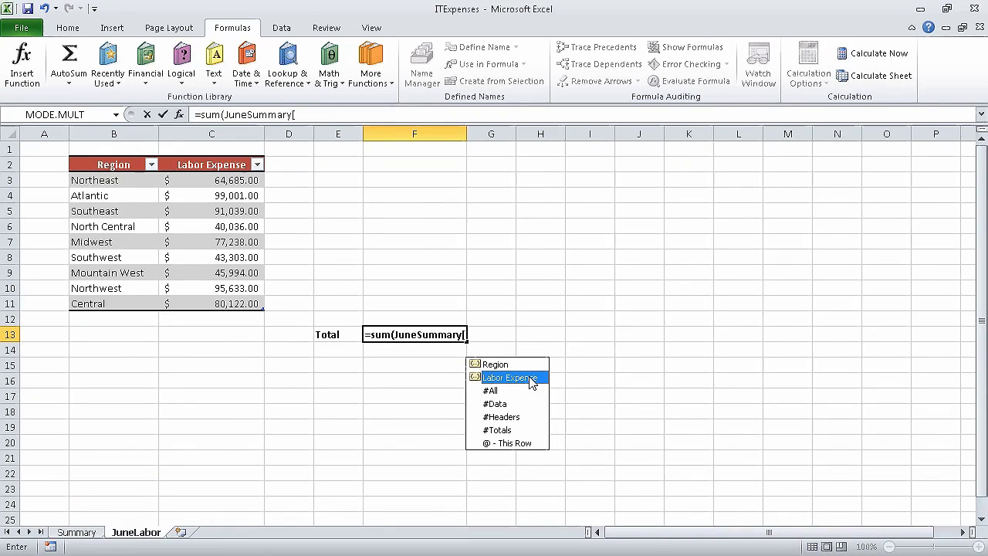
pyautogui.doubleClick(530, 378)
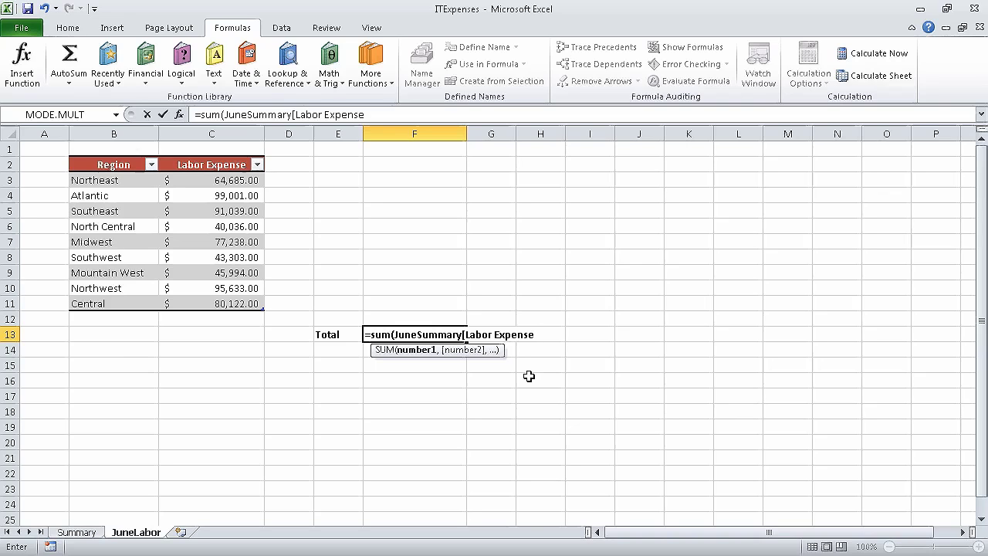
pyautogui.write(']')
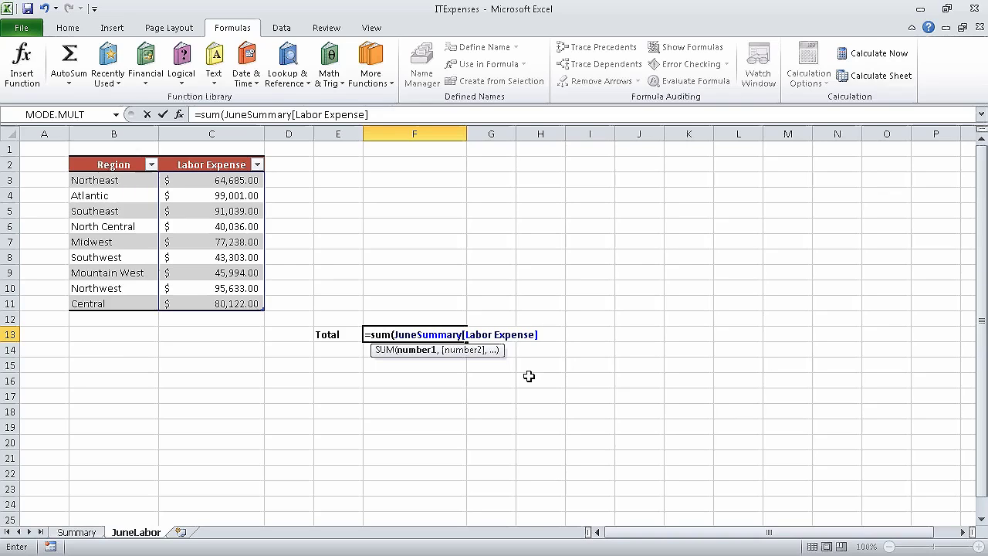
pyautogui.write(')')
pyautogui.press('Return')
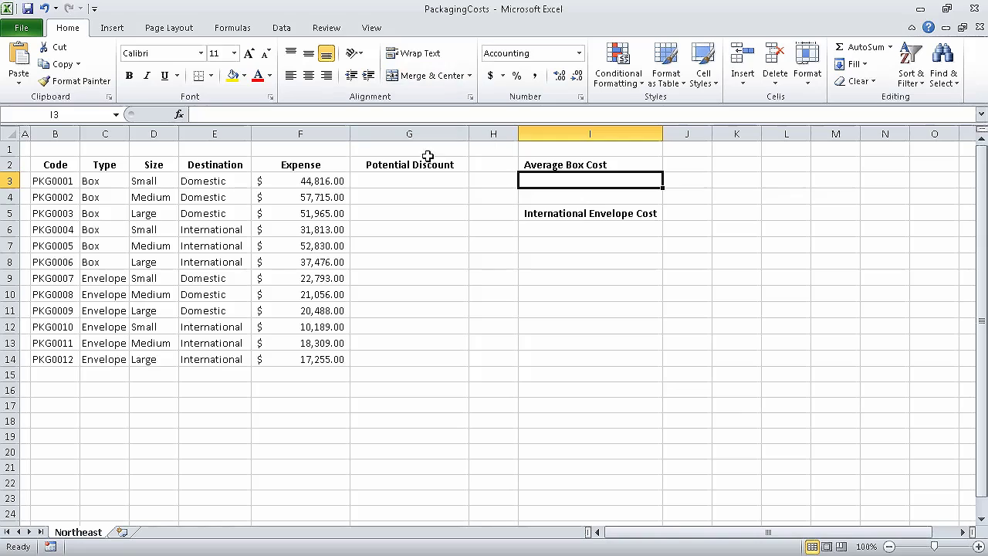
# - In the PackagingCosts workbook, enter =IF(F3>=35000,"Request Discount","No discount available") in the first Potential Discount cell, G3
pyautogui.click(416, 179)
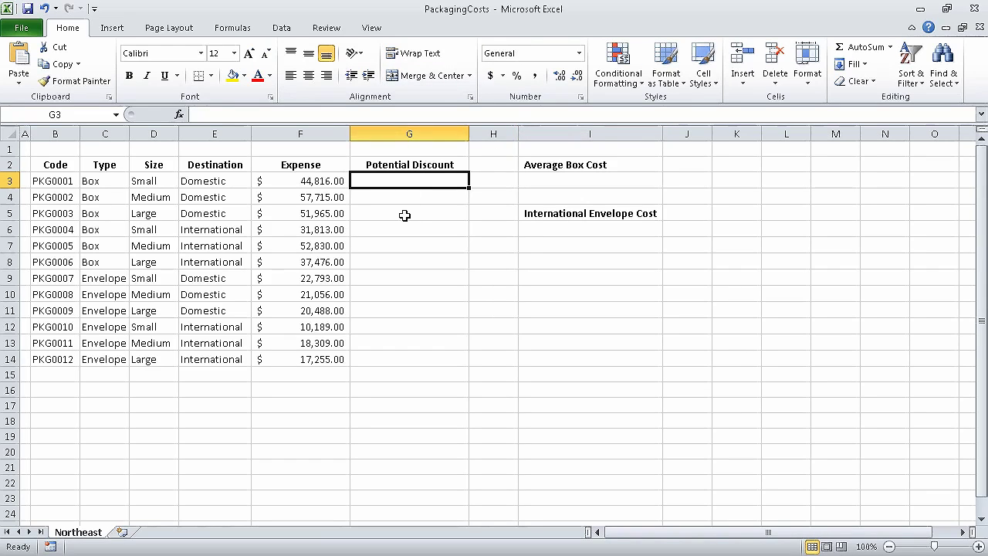
pyautogui.write('=IF')
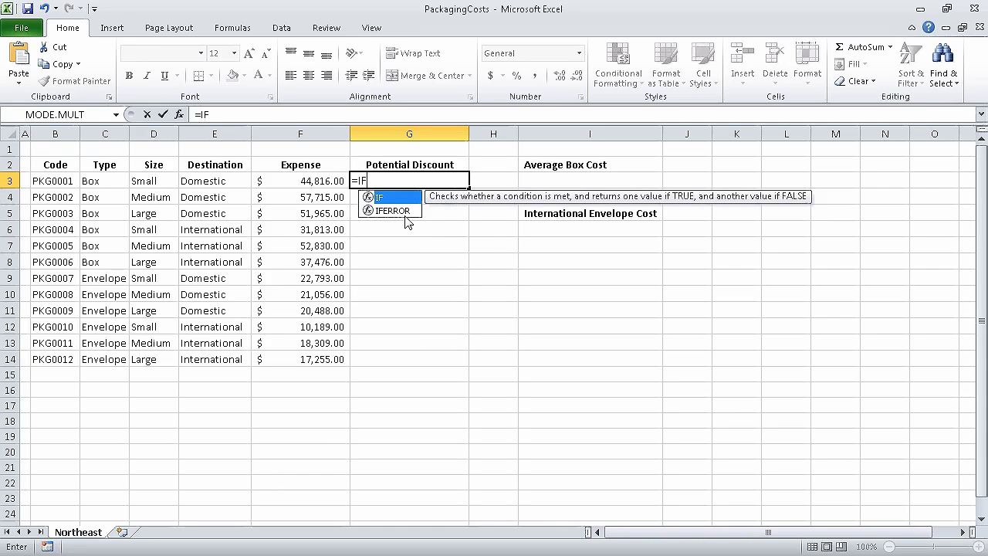
pyautogui.write('(')
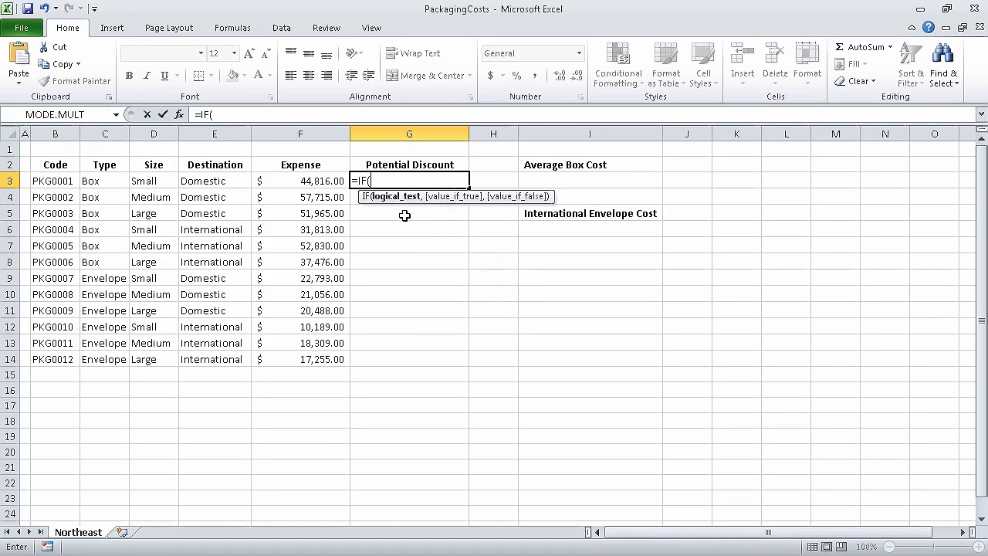
pyautogui.write('F3>=35000')
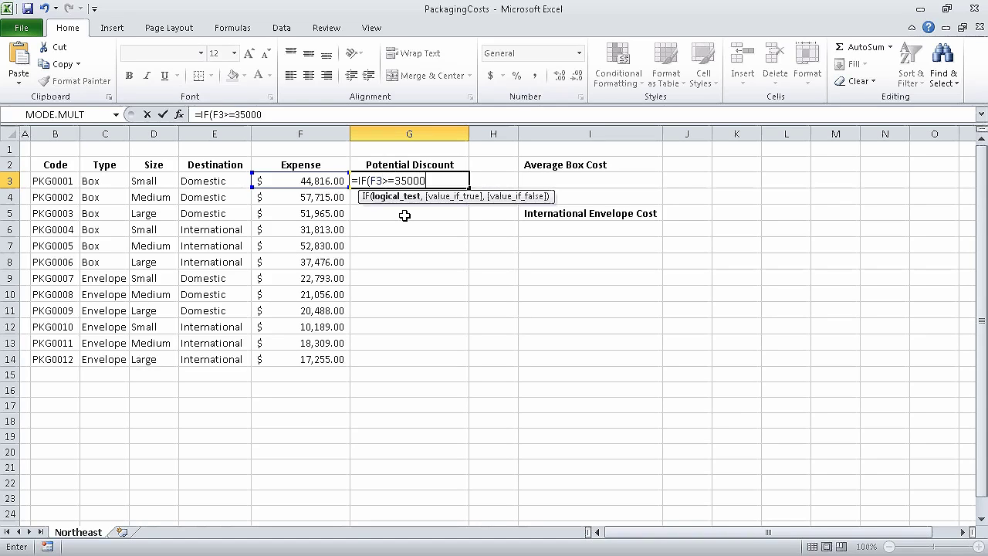
pyautogui.write(',')
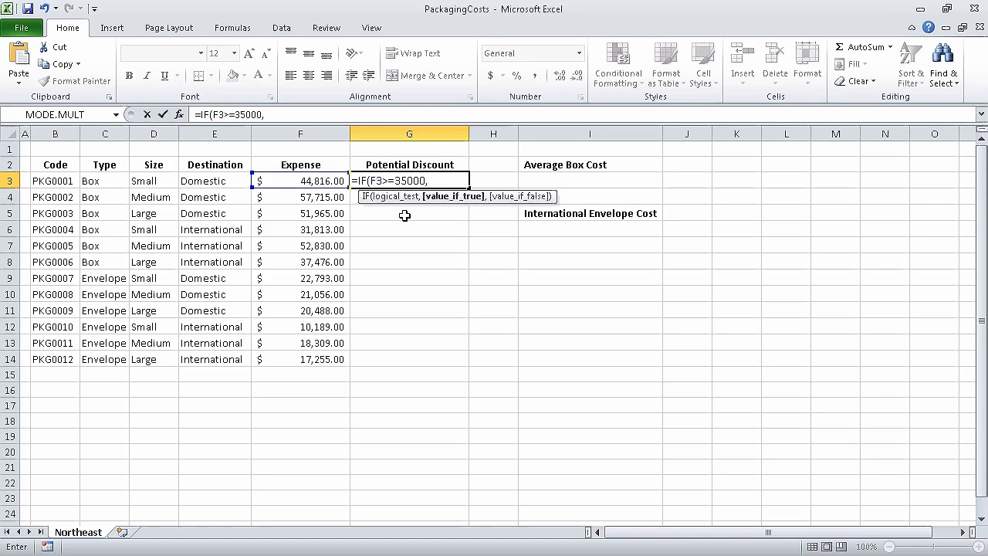
pyautogui.write('"Request Discount"')
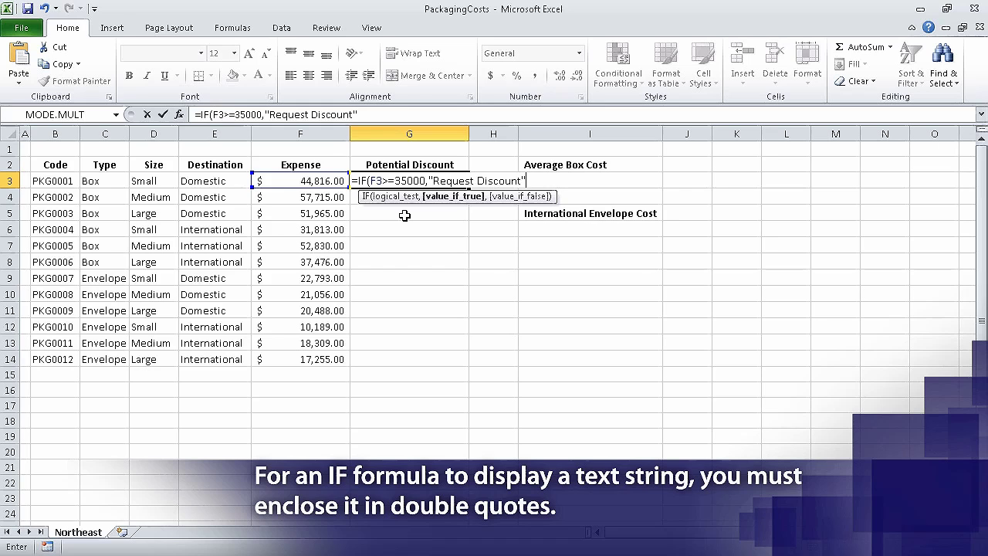
pyautogui.write(',"')
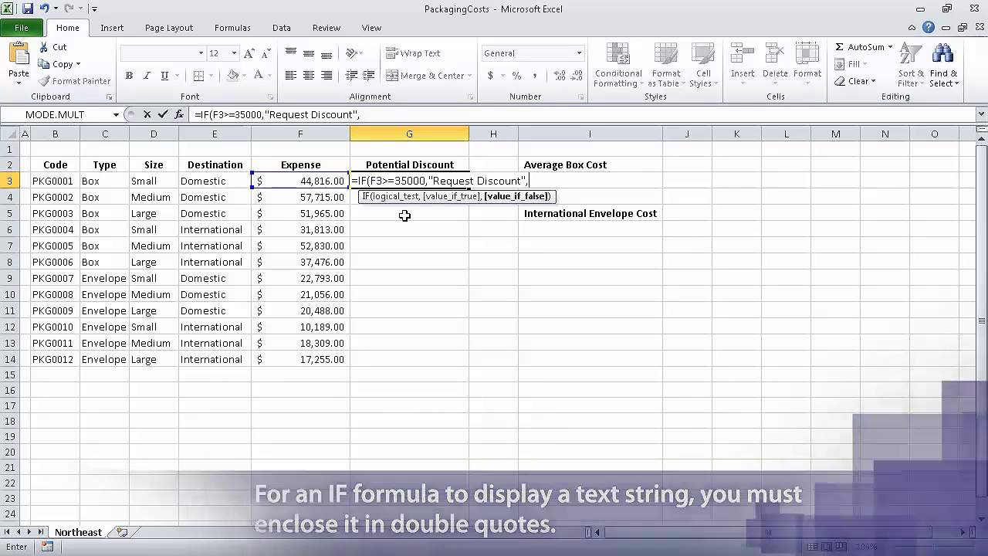
pyautogui.write('No ')
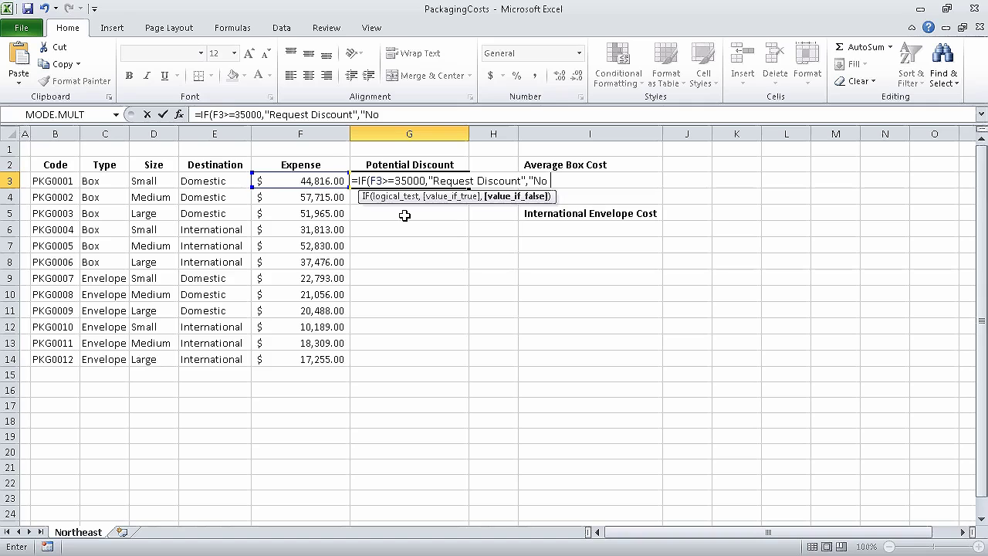
pyautogui.write('discount available")')
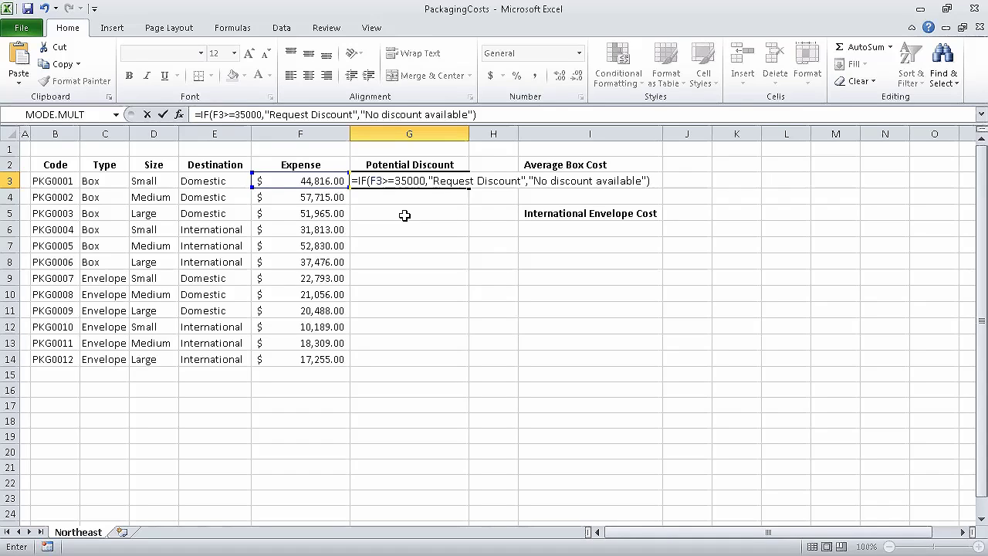
pyautogui.press('Return')
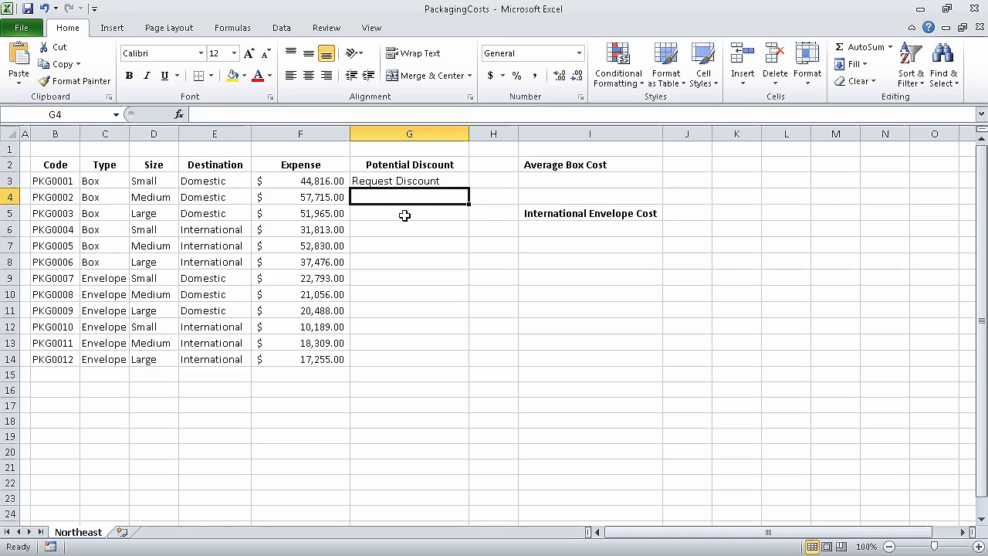
# - Copy the IF formula from G3 down the Potential Discount column through G14
pyautogui.click(421, 181)
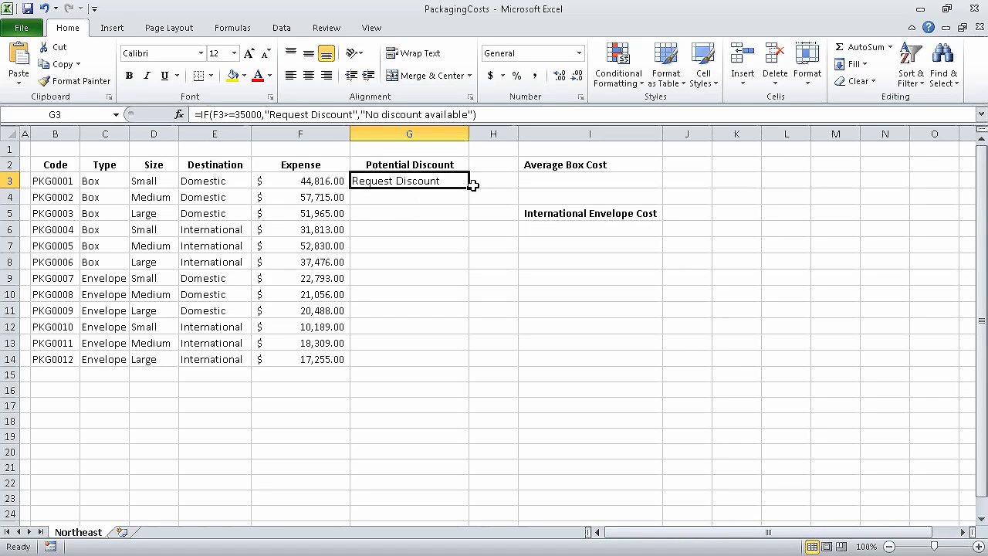
pyautogui.moveTo(471, 187); pyautogui.dragTo(475, 368)
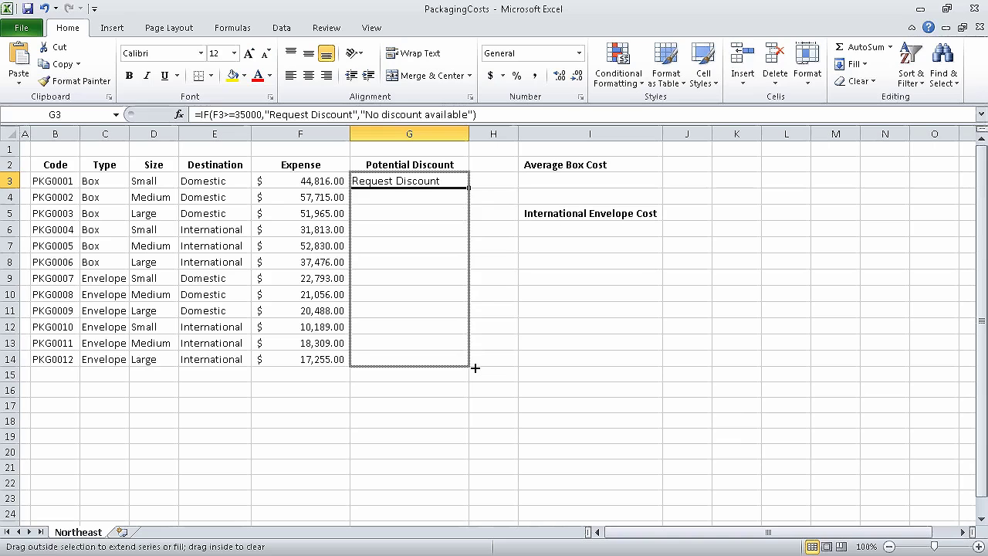
pyautogui.moveTo(474, 367); pyautogui.dragTo(472, 367)
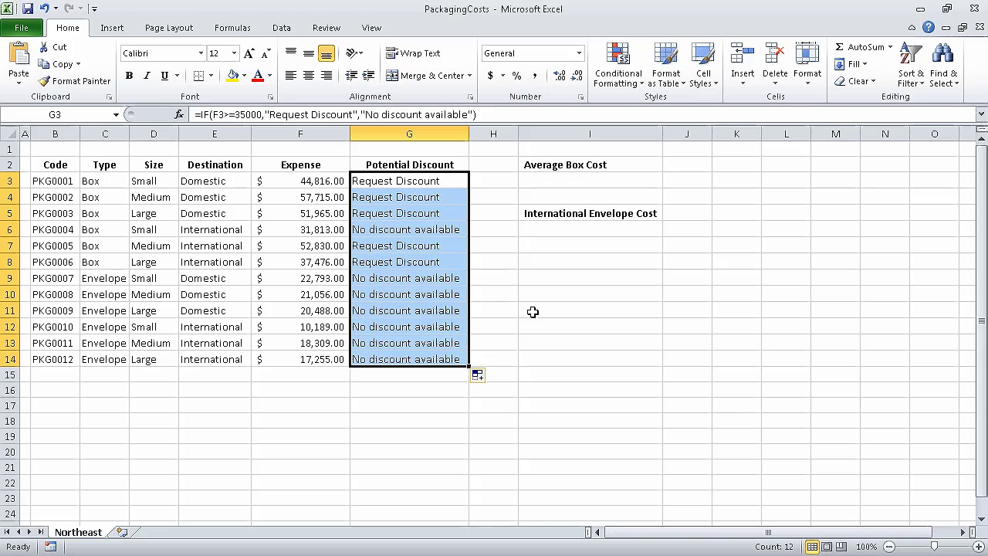
# - Calculate the Average Box Cost in I3 with the formula =AVERAGEIF(C3:C14,"=Box",F3:F14)
pyautogui.click(579, 181)
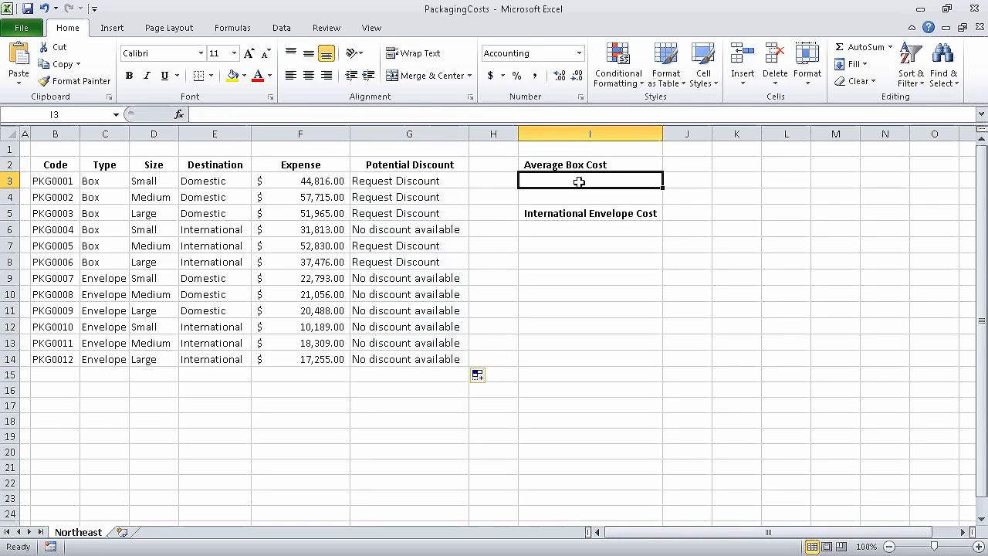
pyautogui.write('=')
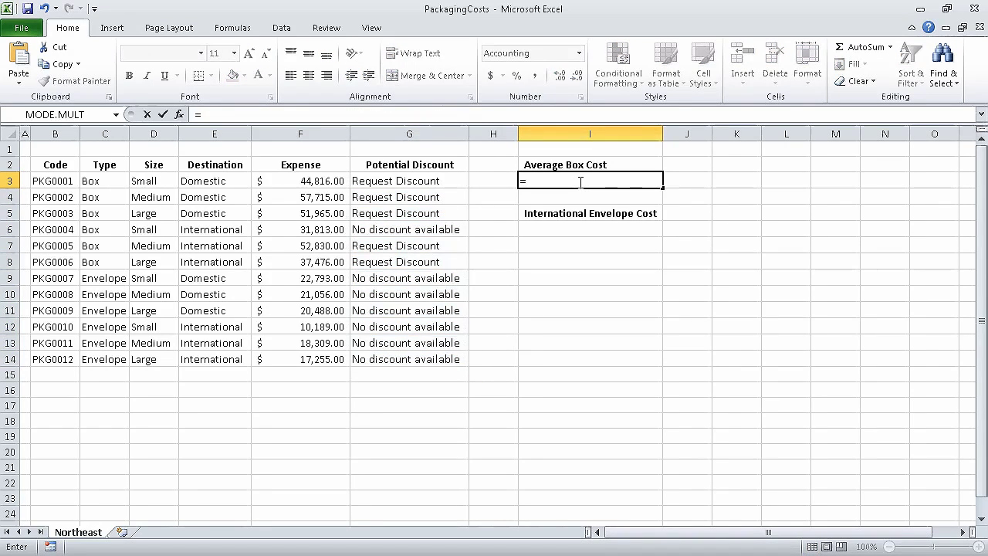
pyautogui.write('average')
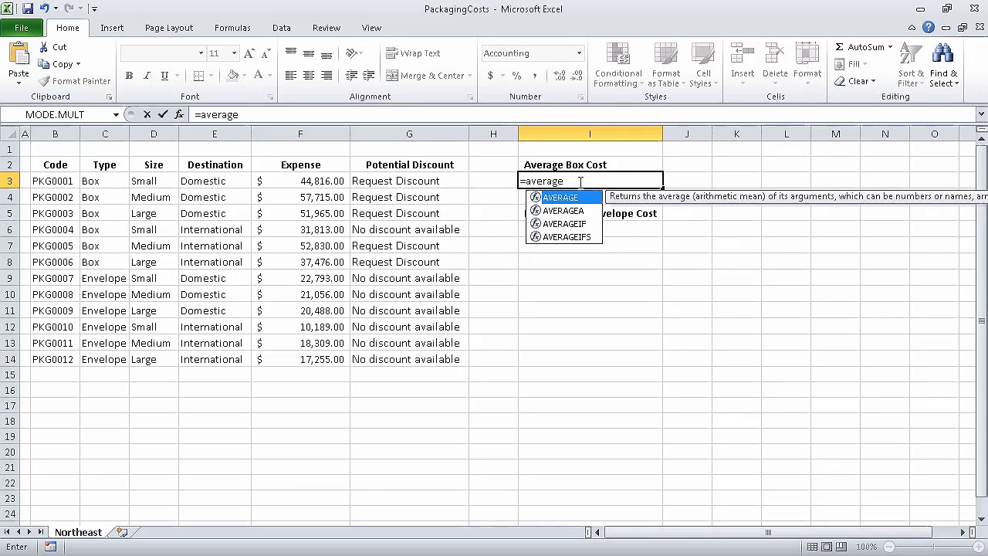
pyautogui.write('IF(')
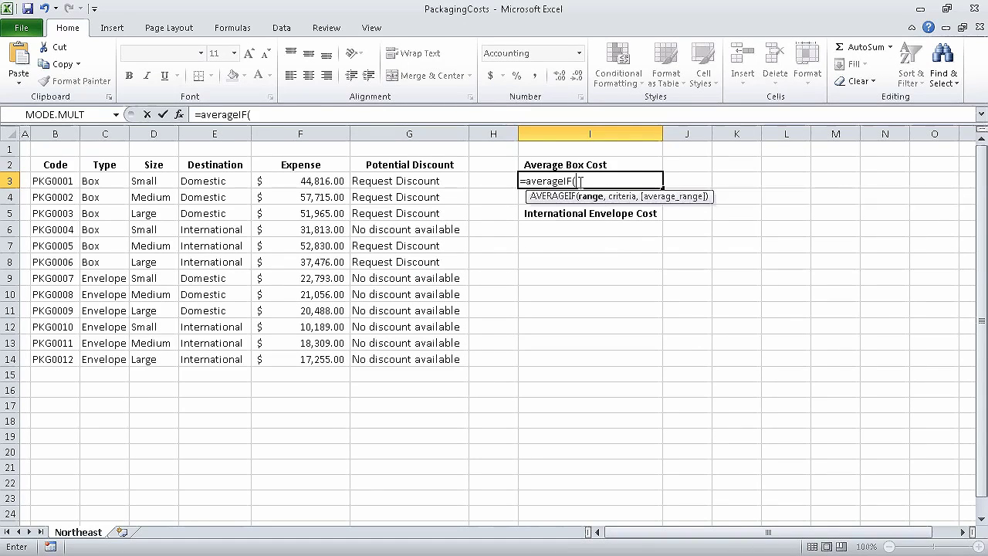
pyautogui.write('C3:C')
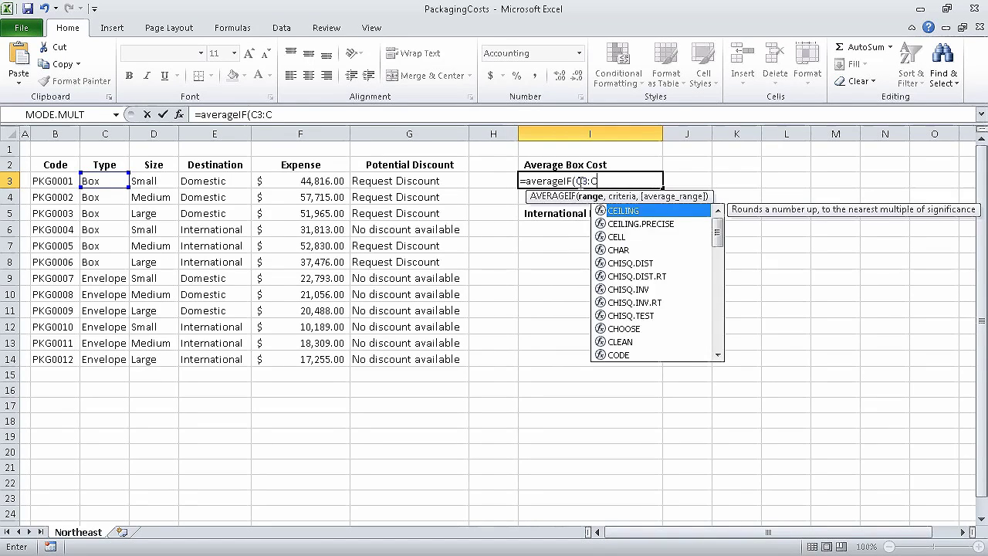
pyautogui.write('14,')
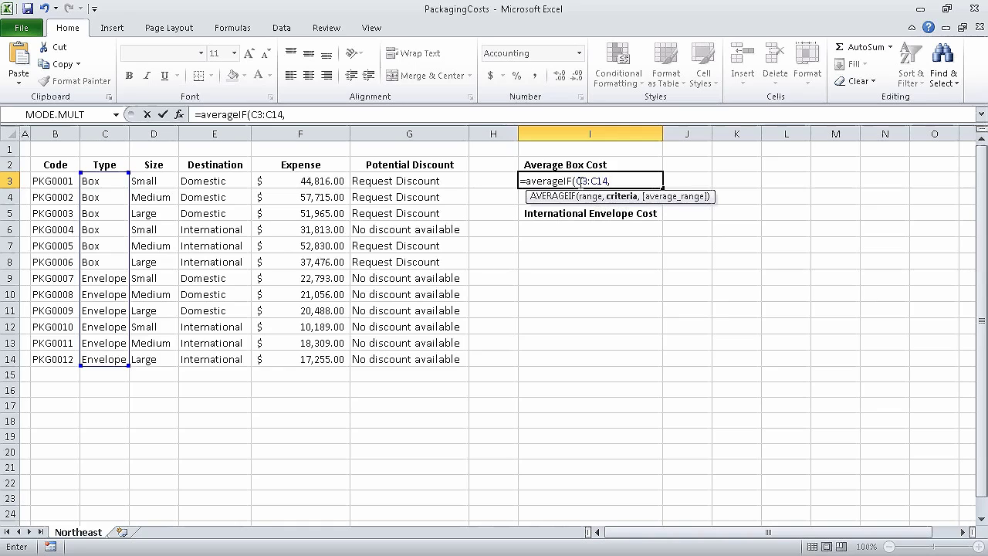
pyautogui.write('"=Box",')
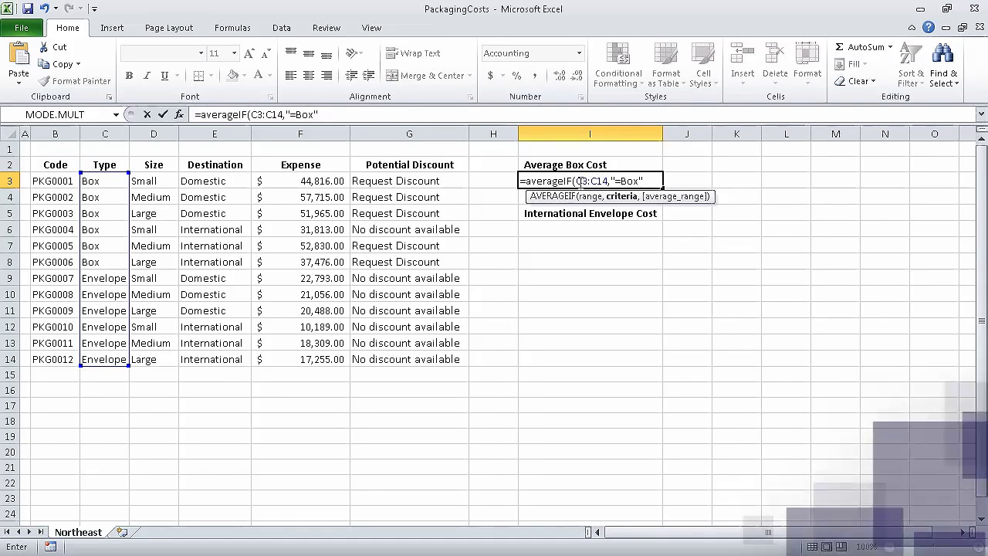
pyautogui.write('F')
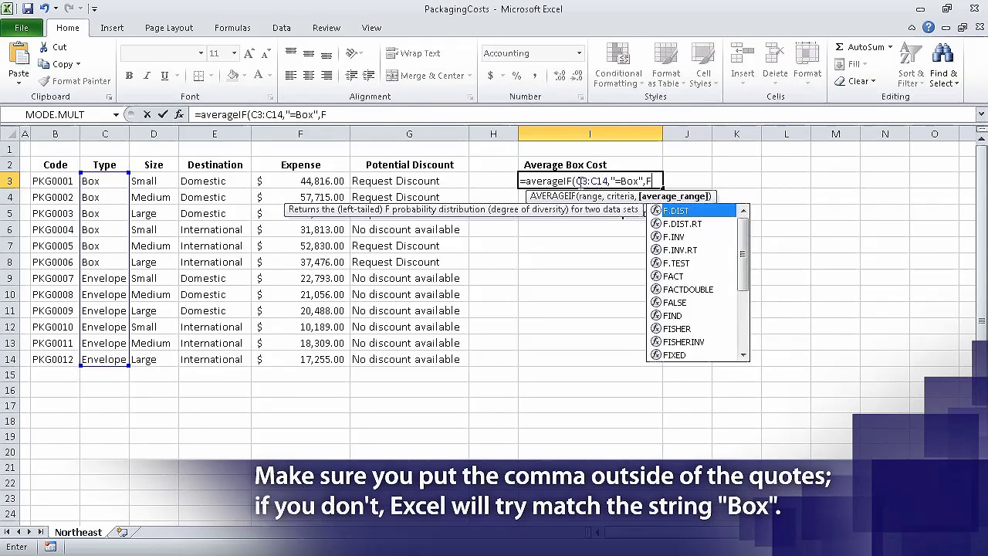
pyautogui.write('3:F14)')
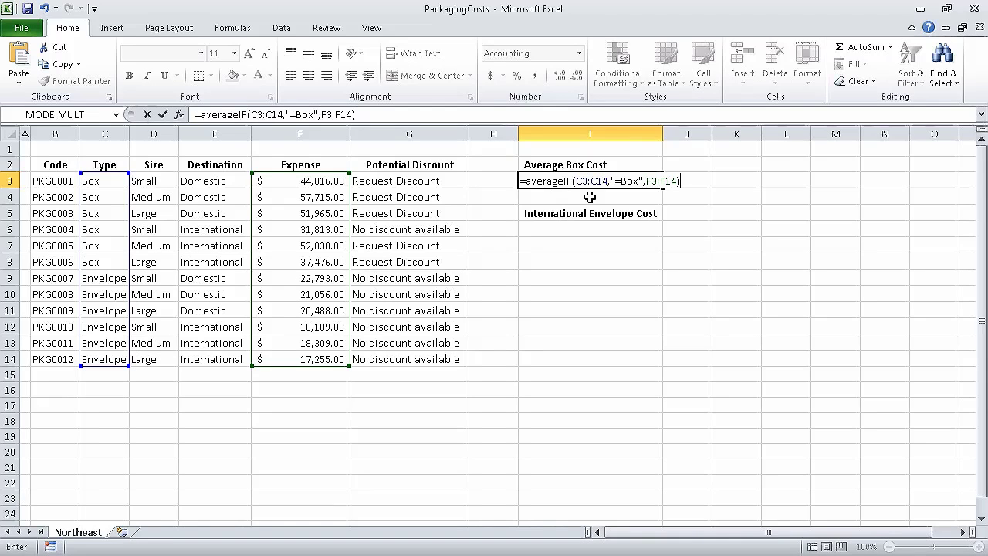
pyautogui.press('Return')
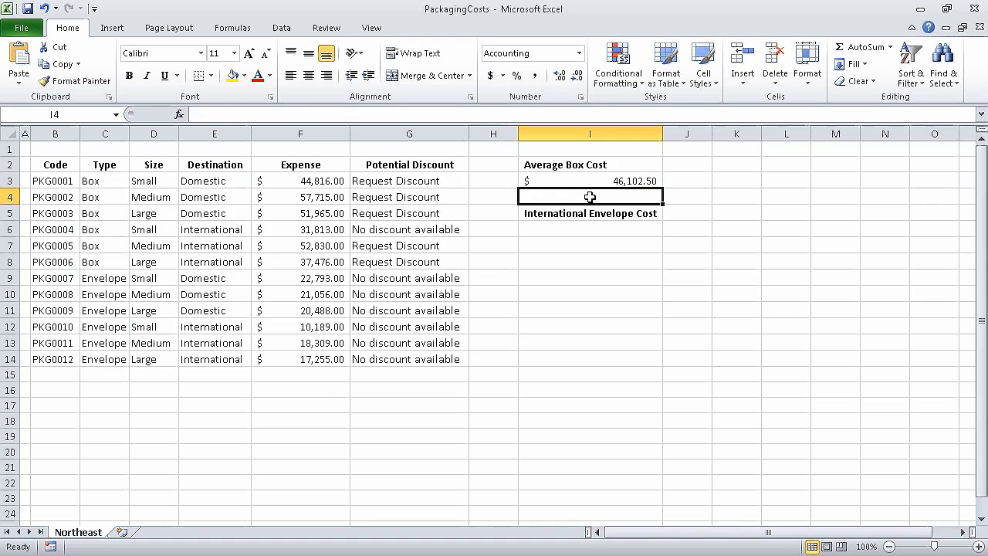
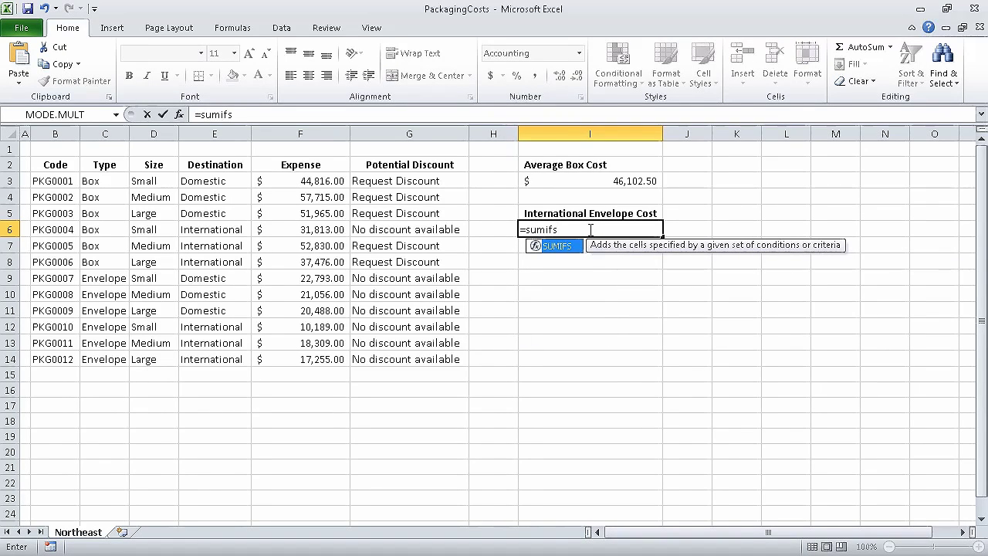
# - Calculate the International Envelope Cost in I6 with the formula =SUMIFS(F3:F14,C3:C14,"=Envelope",E3:E14,"=International")
pyautogui.write('(')
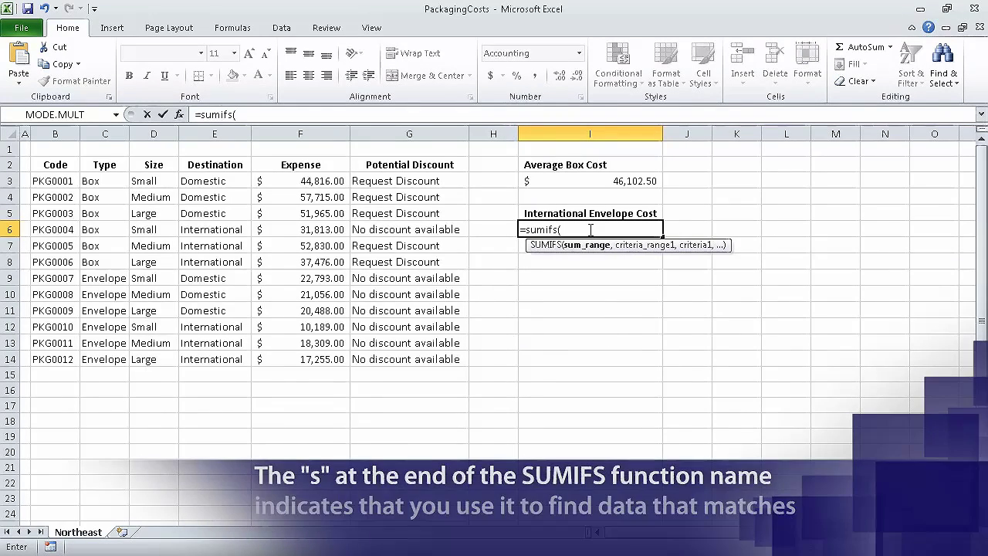
pyautogui.write('F3:')
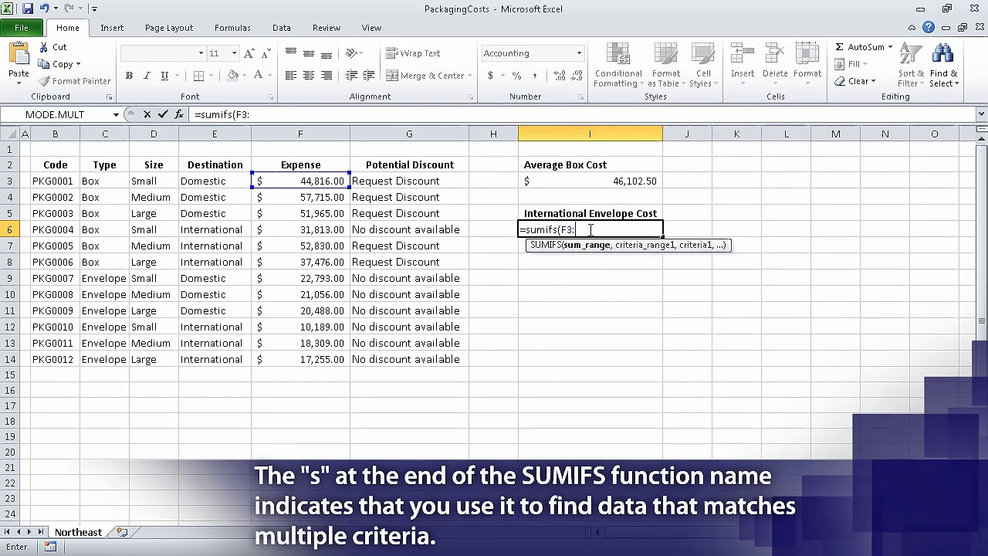
pyautogui.write('F14,')
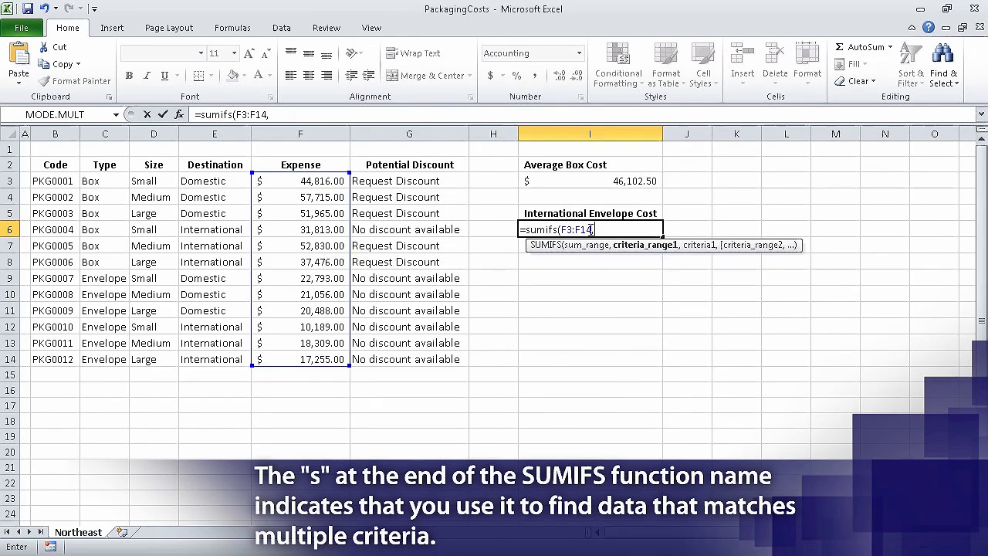
pyautogui.write('C3:C')
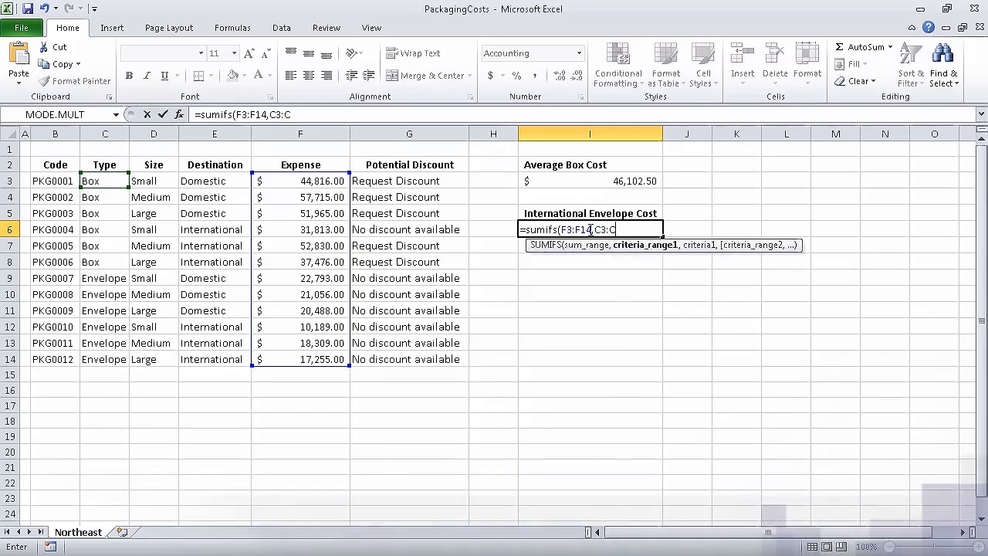
pyautogui.write('14')
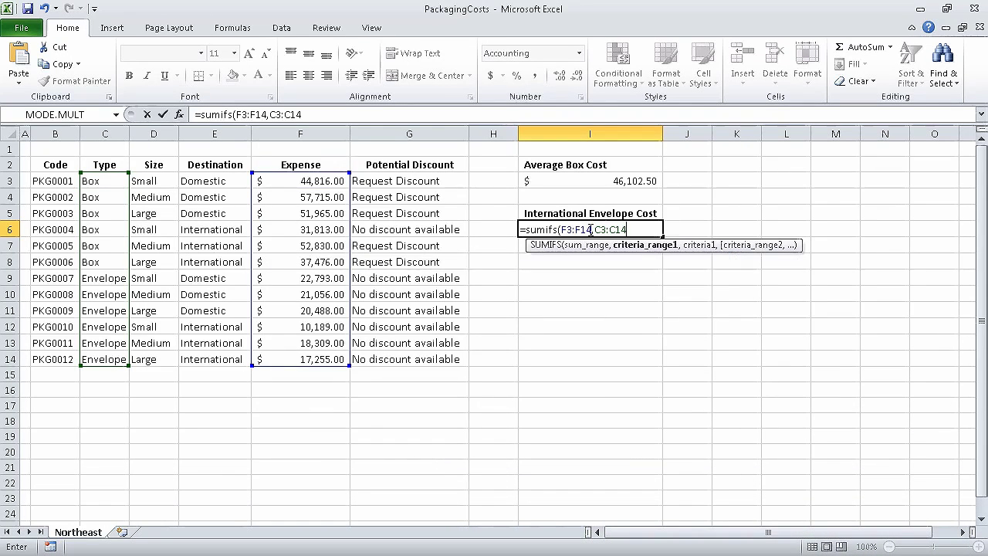
pyautogui.write(',')
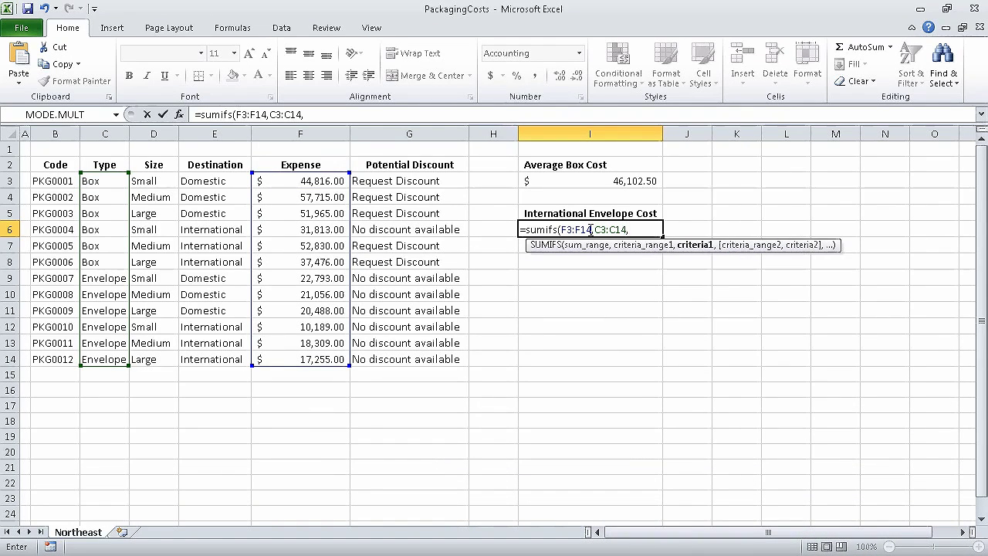
pyautogui.write('"=Envelope",E3:')
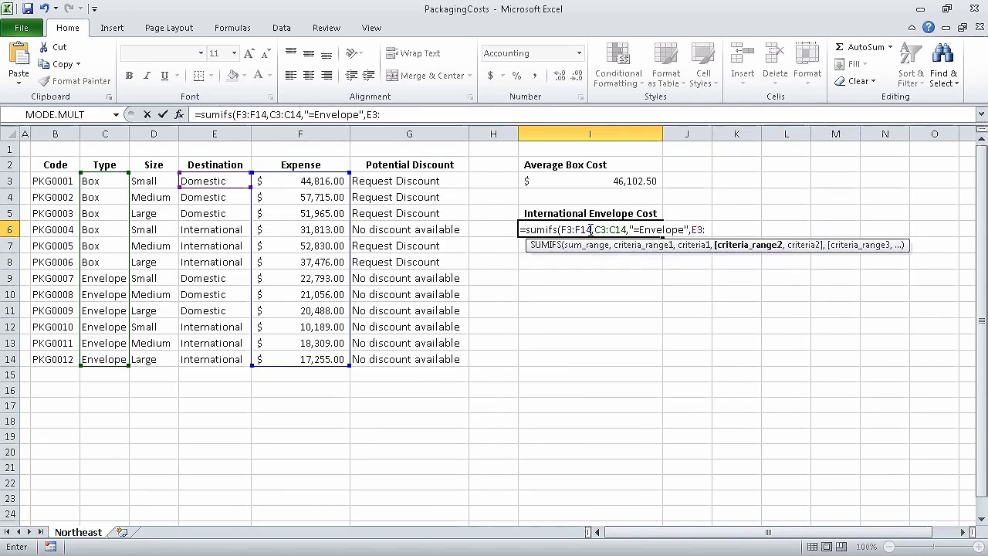
pyautogui.write('E14')
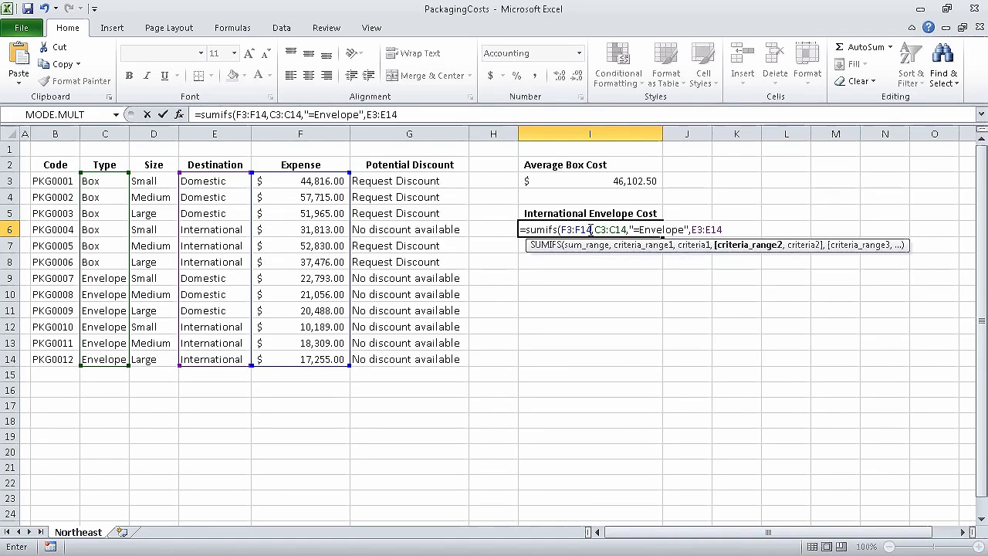
pyautogui.write(',"')
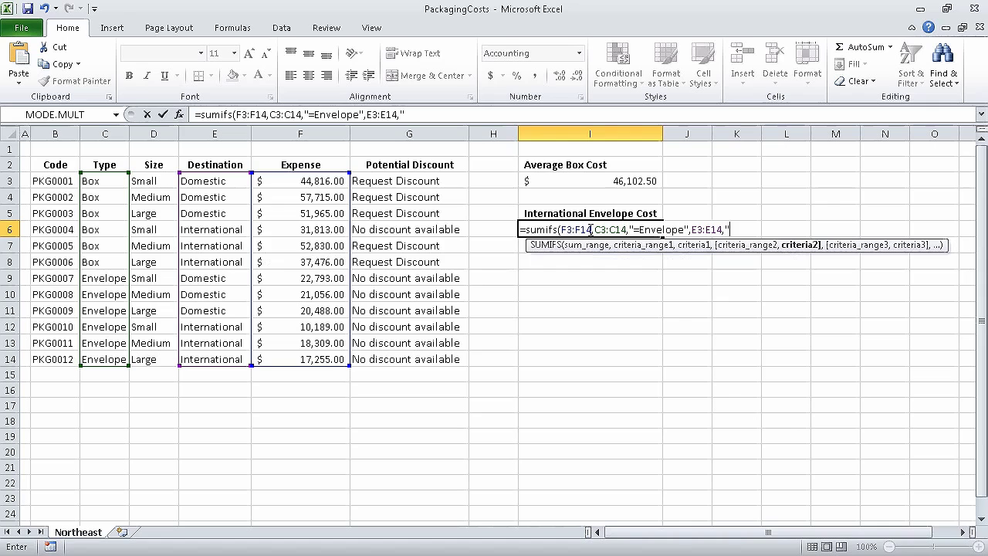
pyautogui.write('=Intern')
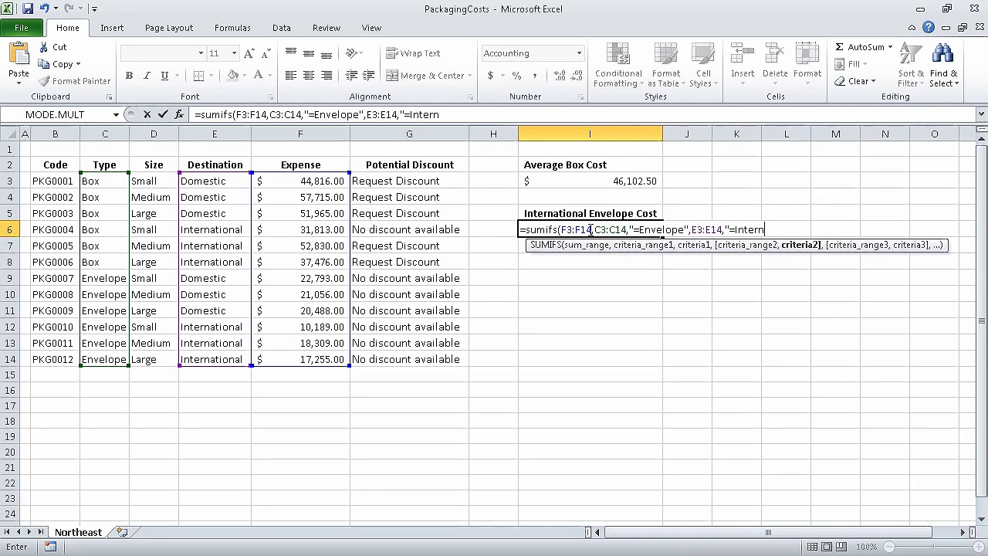
pyautogui.write('ational")')
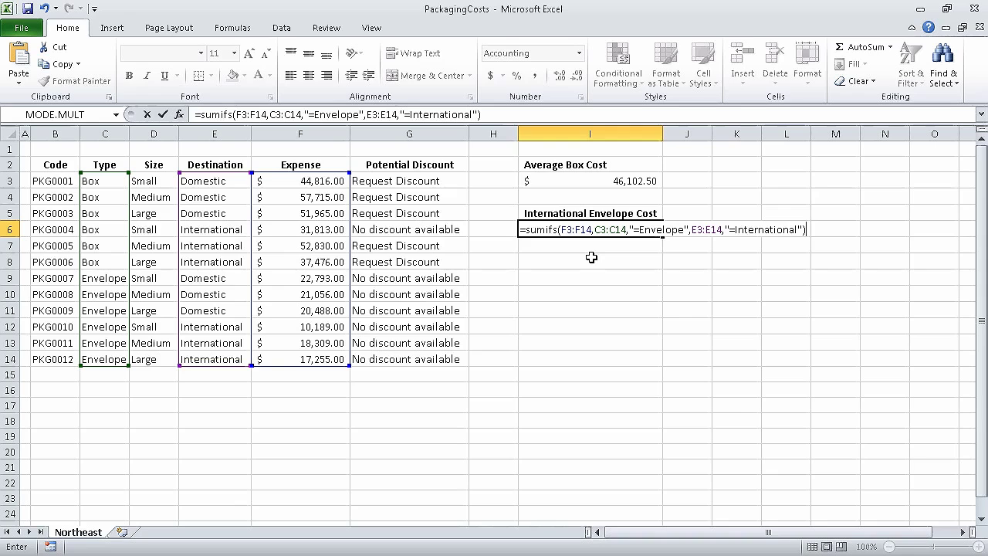
pyautogui.press('Return')
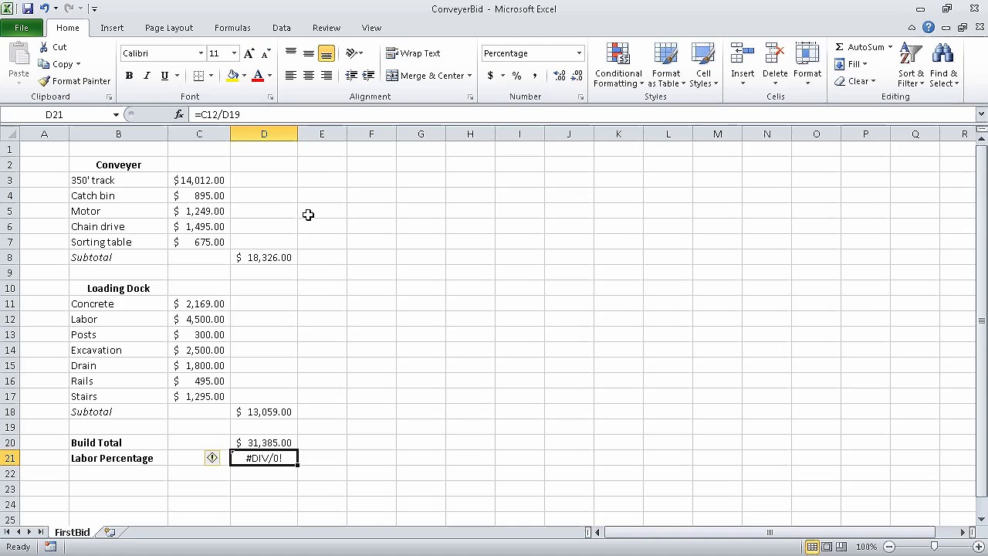
# - In the ConveyerBid workbook, open the Watch Window and add a watch on the Build Total cell, D20
pyautogui.click(271, 438)
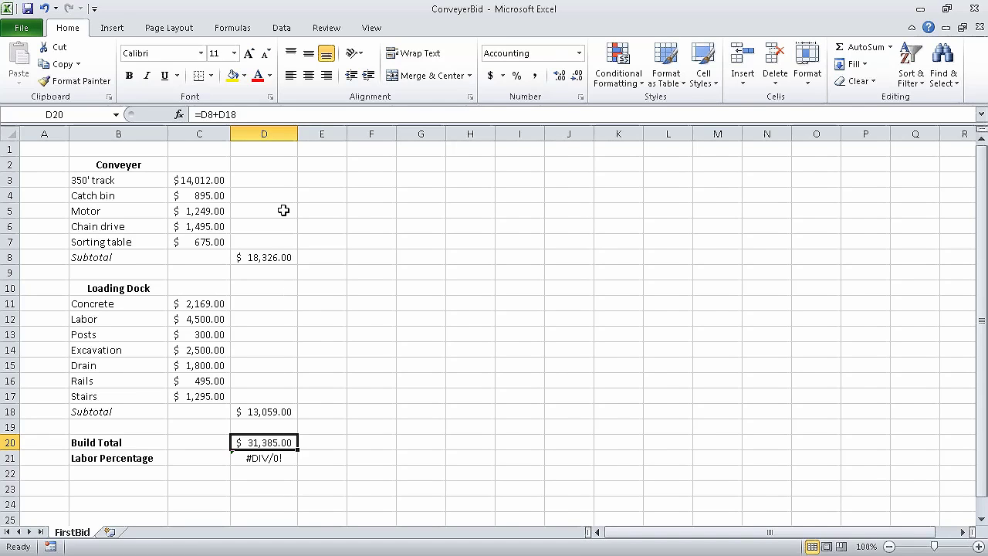
pyautogui.click(247, 29)
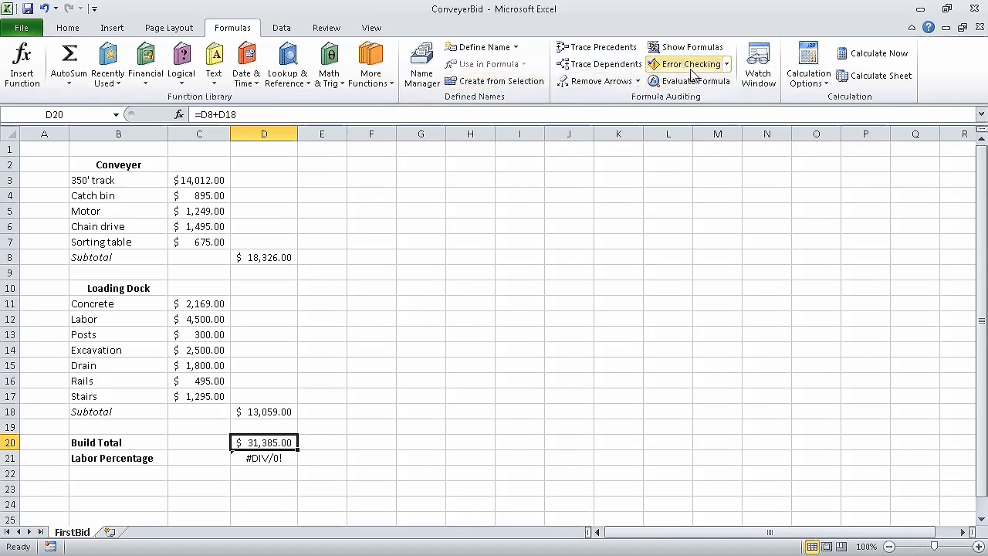
pyautogui.click(763, 76)
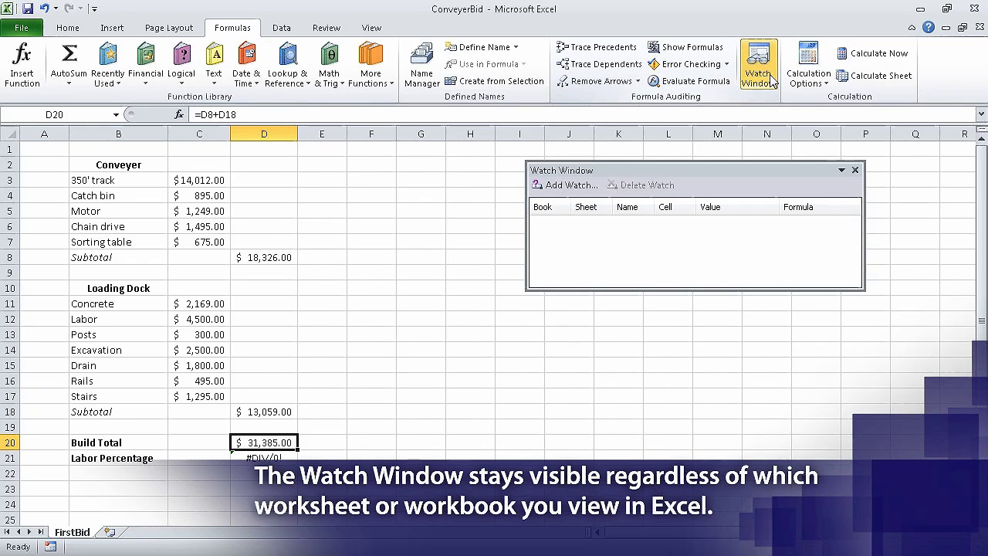
pyautogui.click(571, 187)
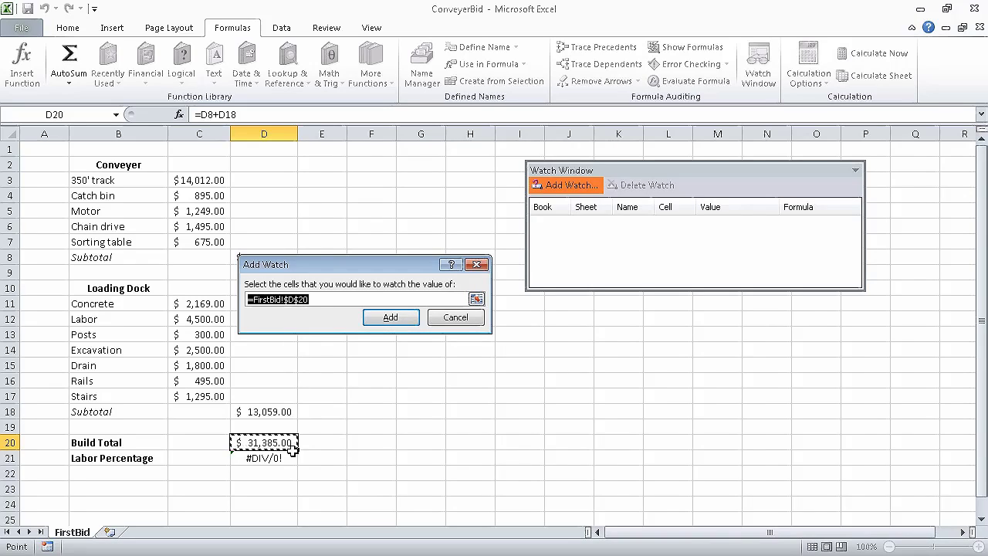
pyautogui.click(393, 317)
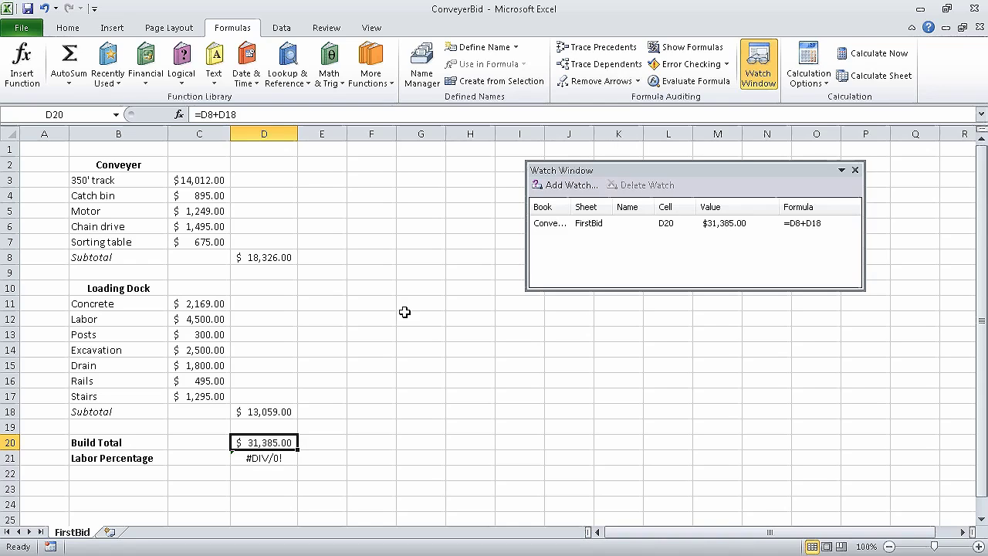
# - Trace the precedents of the Conveyer subtotal in D8, and remove the tracer arrows after viewing them
pyautogui.click(279, 261)
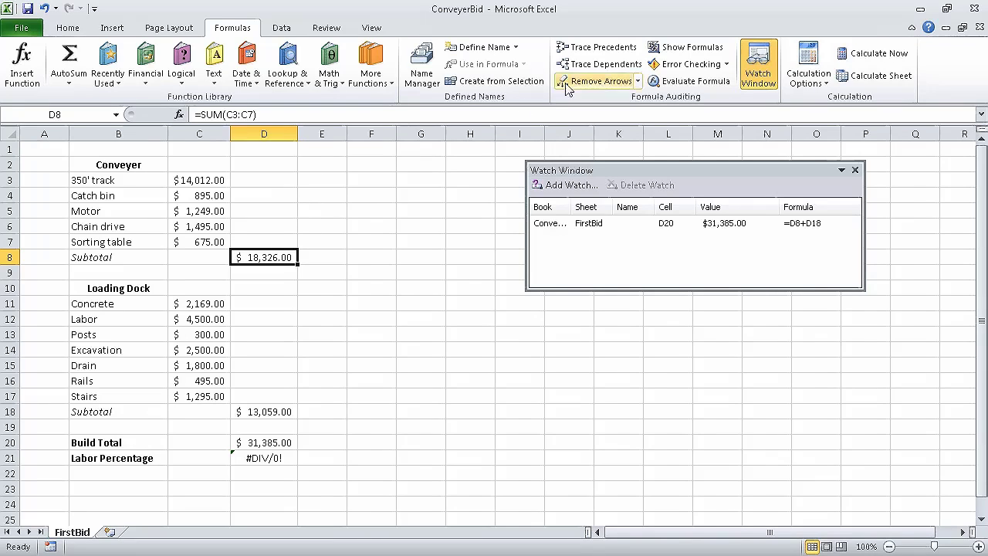
pyautogui.click(598, 48)
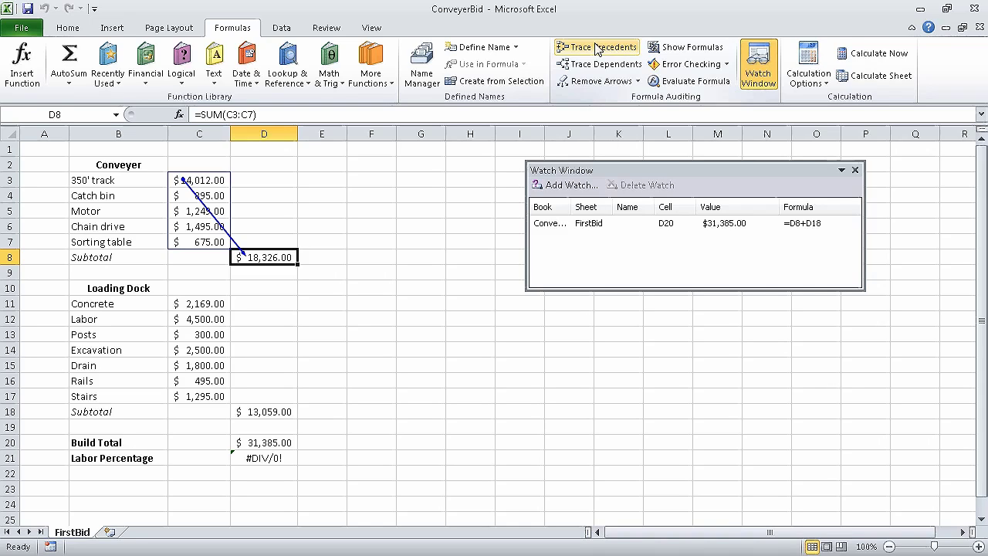
pyautogui.click(596, 82)
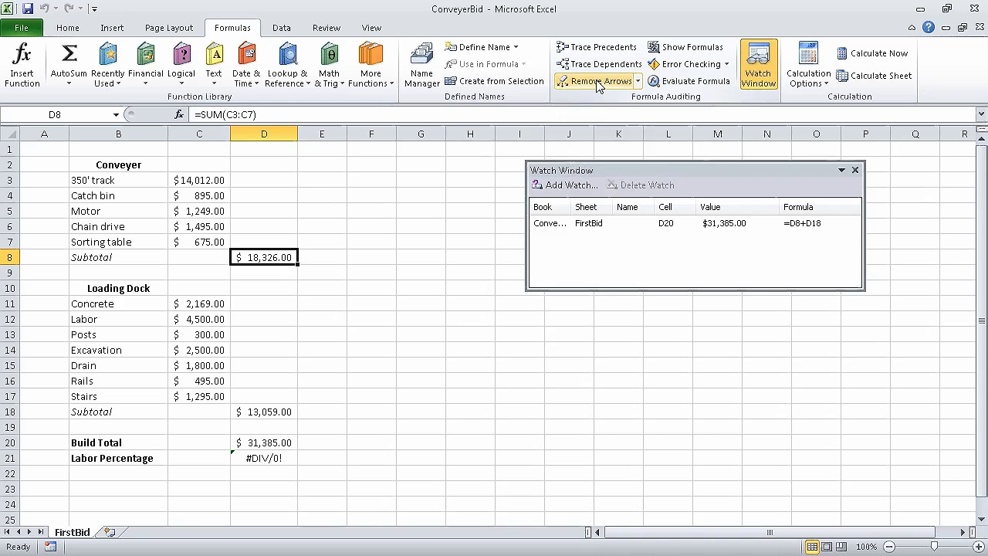
# - Run Error Checking on the whole FirstBid sheet starting from A1, reviewing each flagged cell until the check ends
pyautogui.click(47, 152)
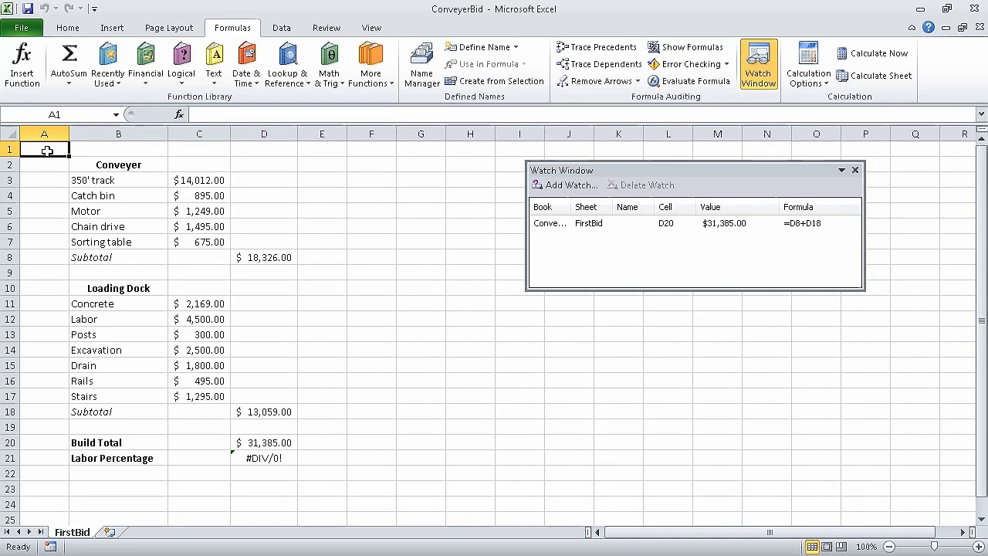
pyautogui.click(683, 64)
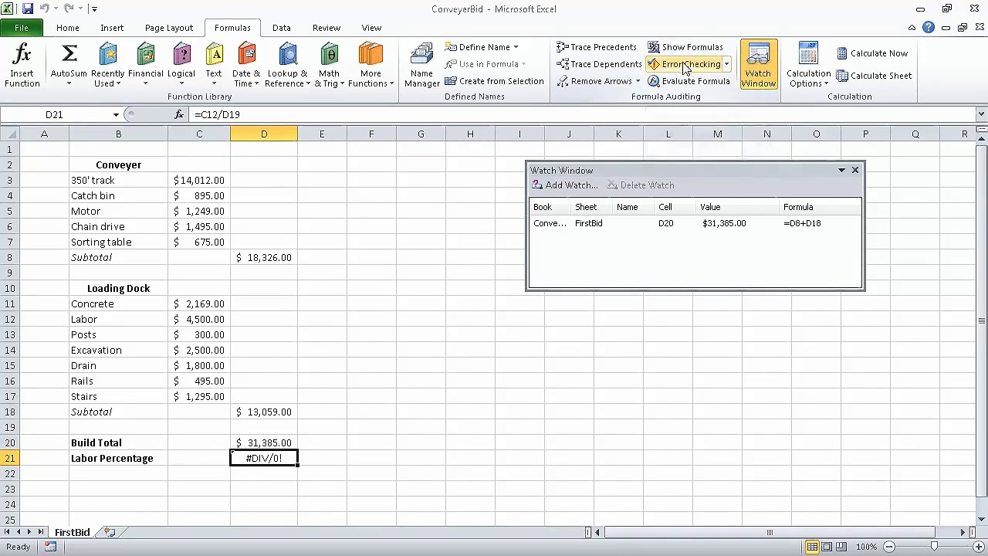
pyautogui.click(683, 64)
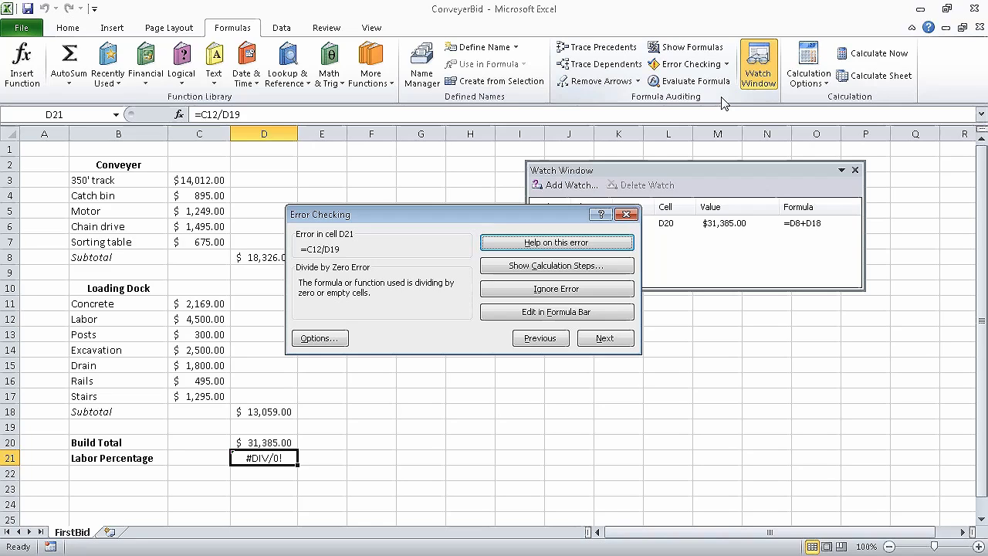
pyautogui.click(613, 340)
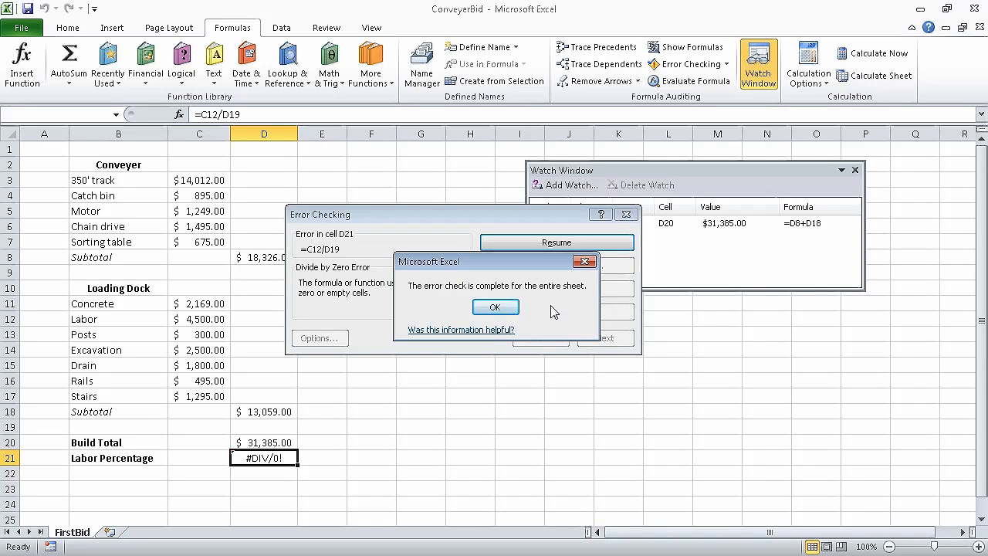
pyautogui.click(506, 307)
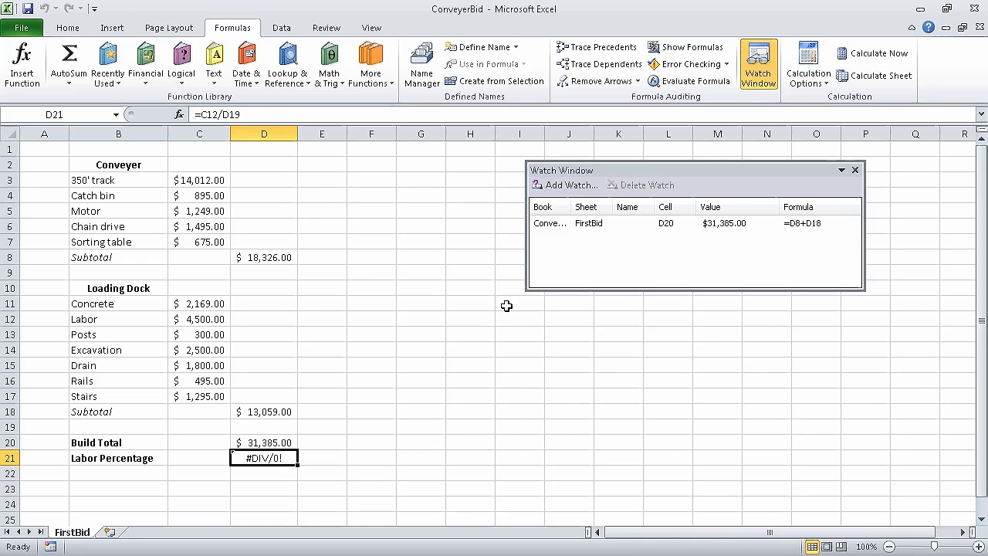
# - Trace the error in the Labor Percentage cell, D21, to its source cells and remove the arrows
pyautogui.click(728, 65)
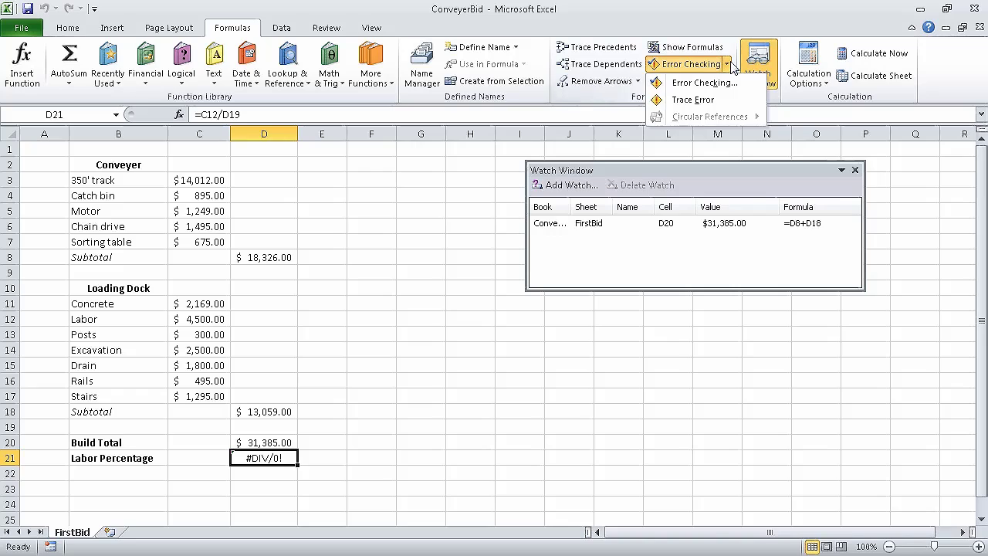
pyautogui.click(719, 99)
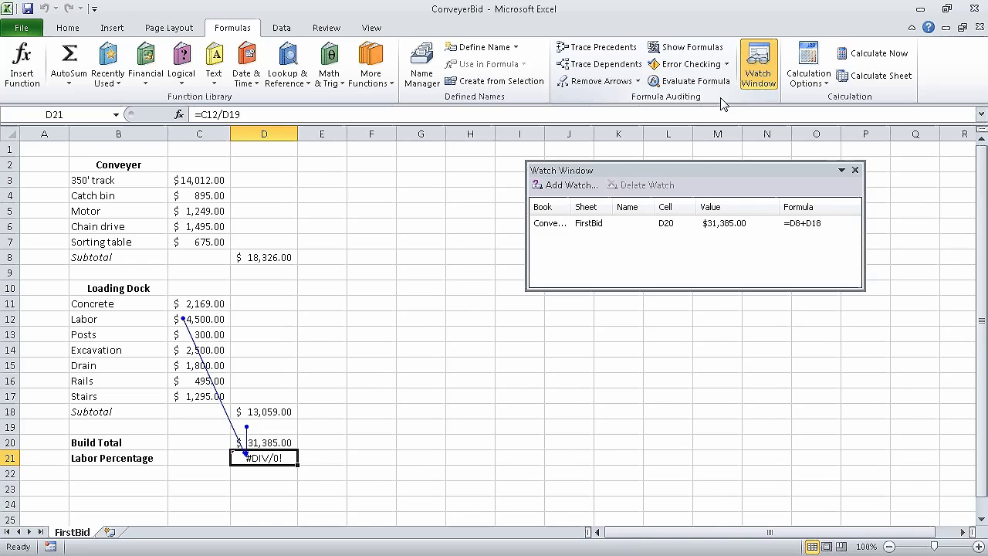
pyautogui.click(597, 82)
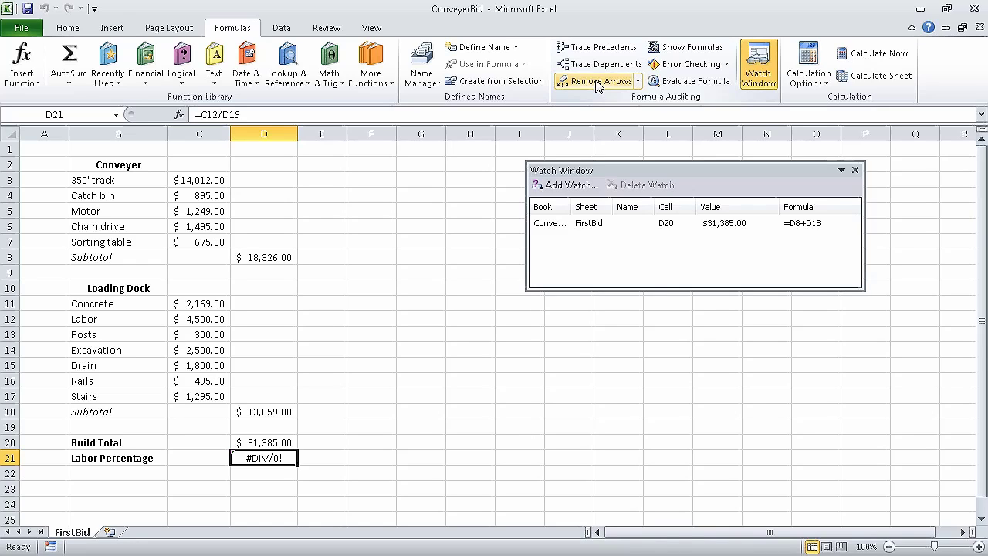
# - Replace the Labor Percentage formula in D21 with =C12/D20 and reselect the cell to check it
pyautogui.click(295, 111)
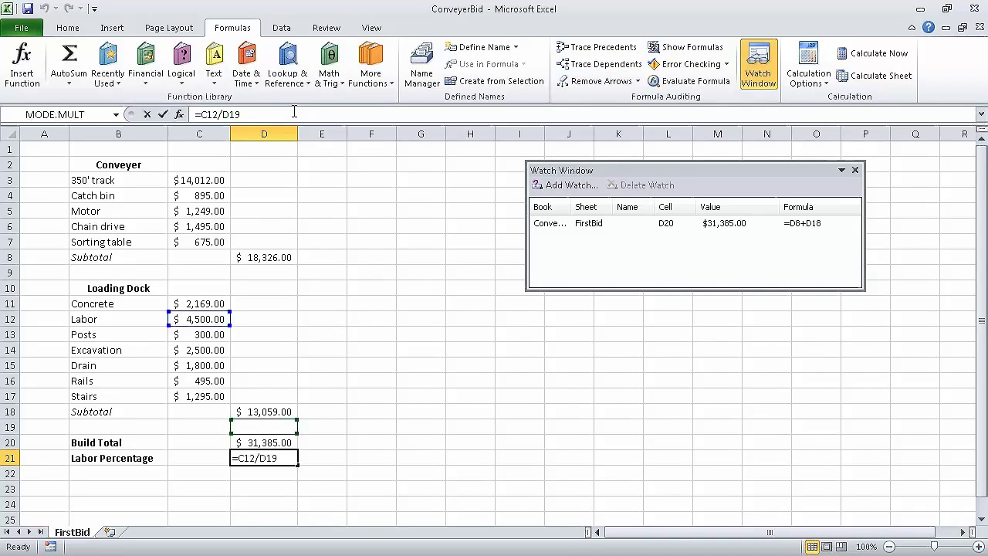
pyautogui.press('BackSpace')
pyautogui.press('BackSpace')
pyautogui.press('BackSpace')
pyautogui.press('BackSpace')
pyautogui.press('BackSpace')
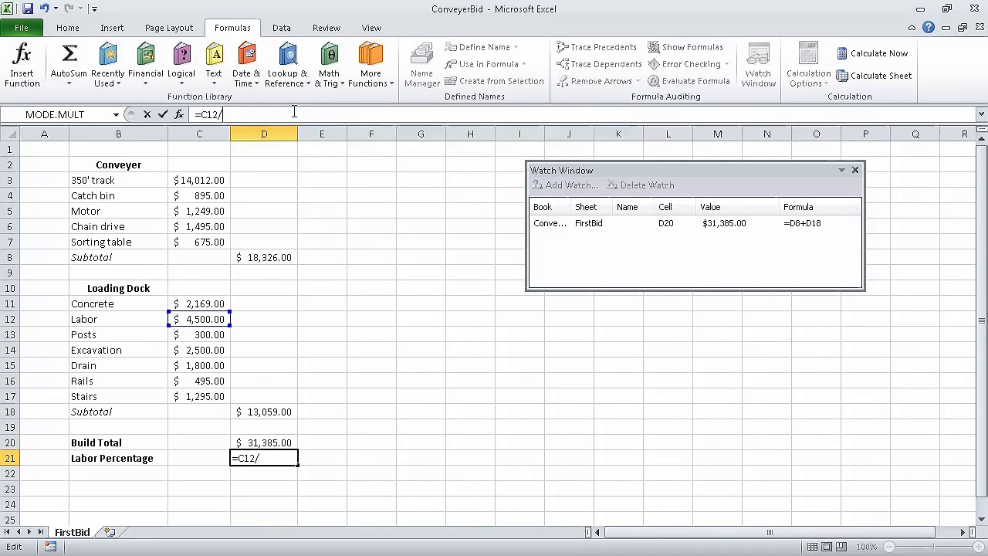
pyautogui.press('BackSpace')
pyautogui.press('BackSpace')
pyautogui.press('BackSpace')
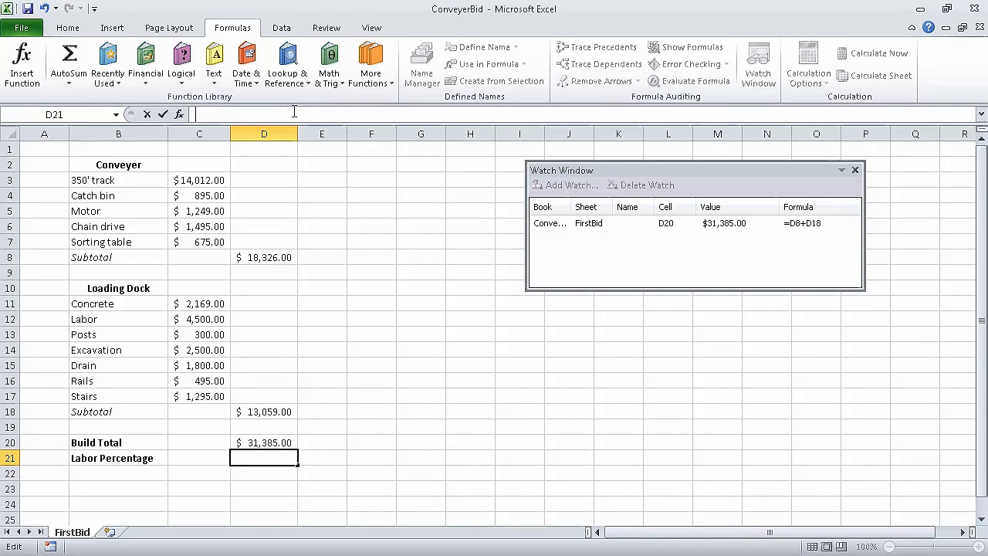
pyautogui.write('=c')
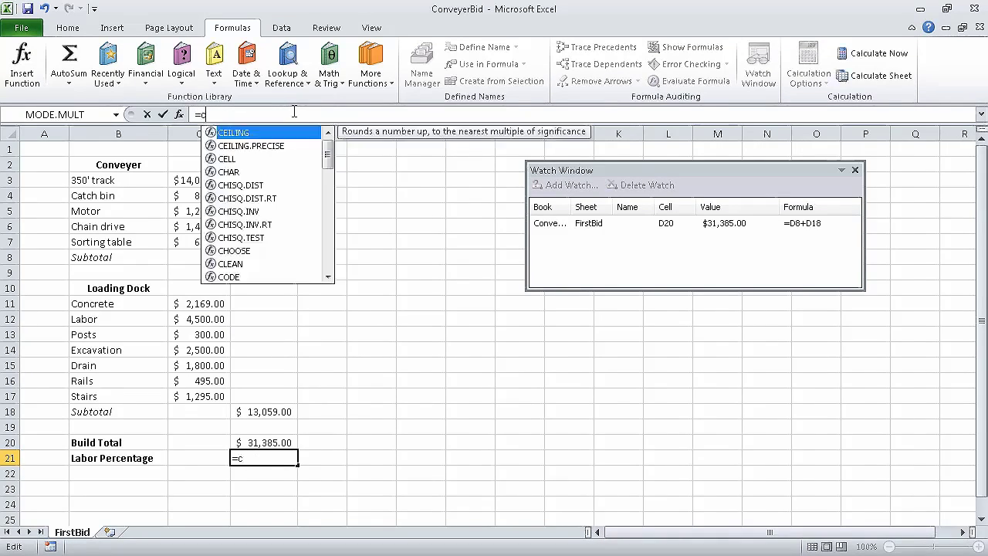
pyautogui.write('12/d20')
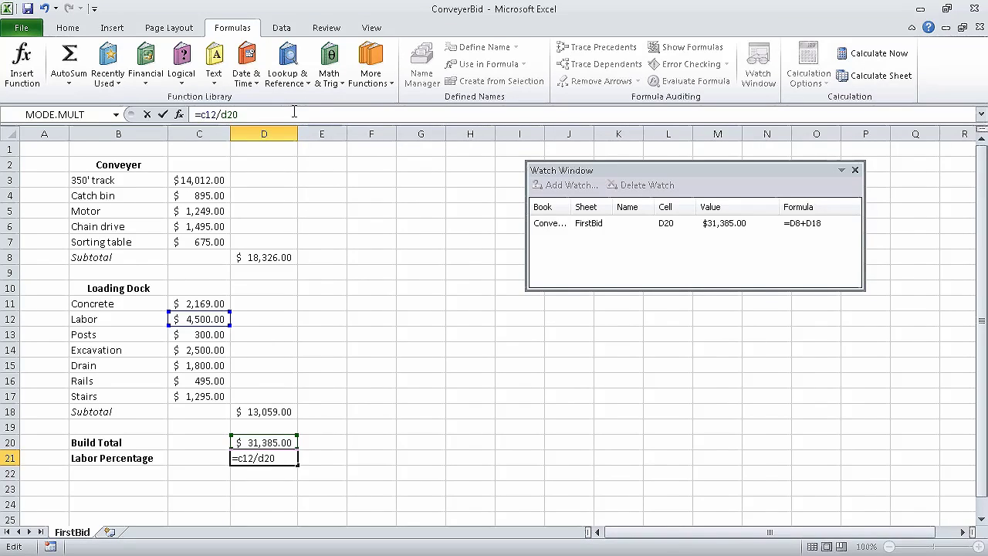
pyautogui.press('Return')
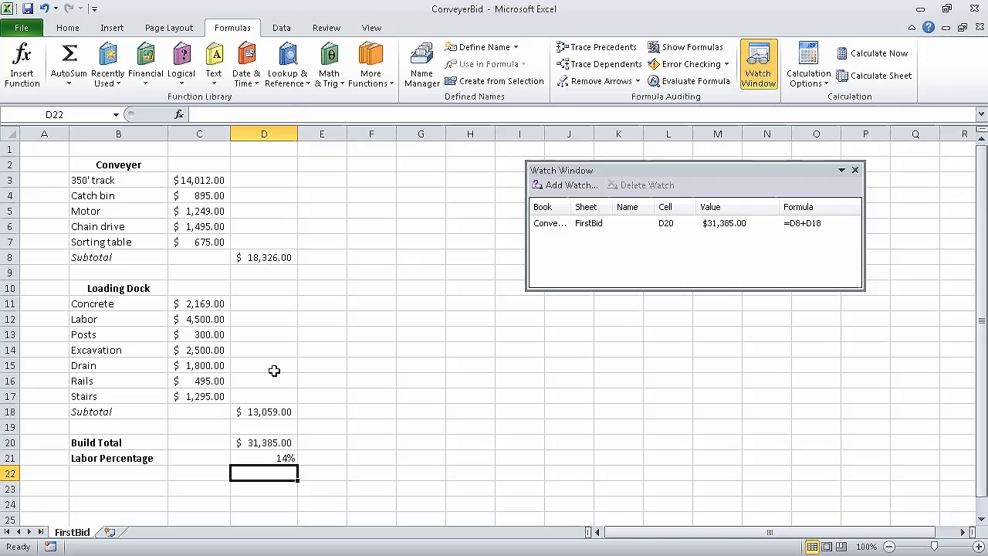
pyautogui.click(274, 456)
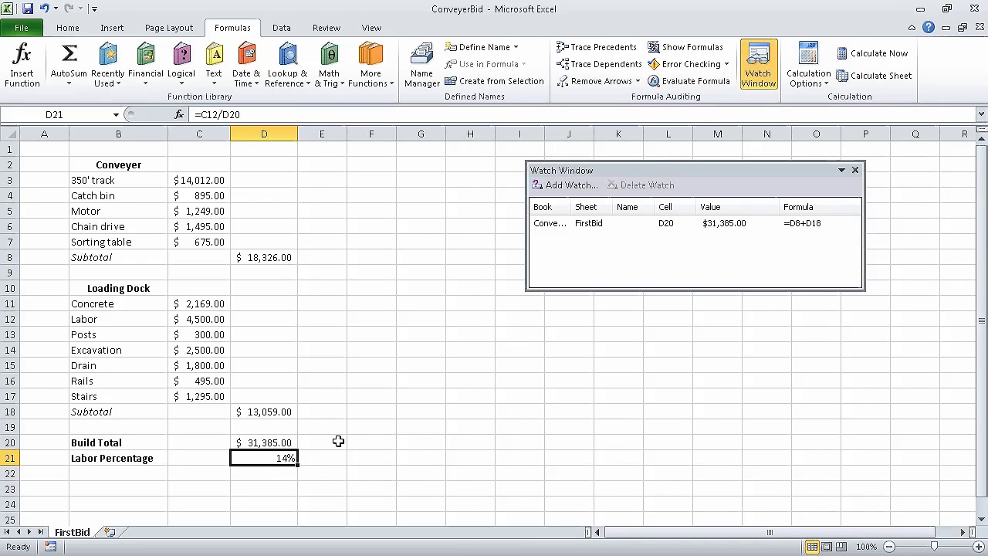
# - Evaluate the Labor Percentage formula in D21 one part at a time through to its final result, and close the evaluation
pyautogui.click(695, 81)
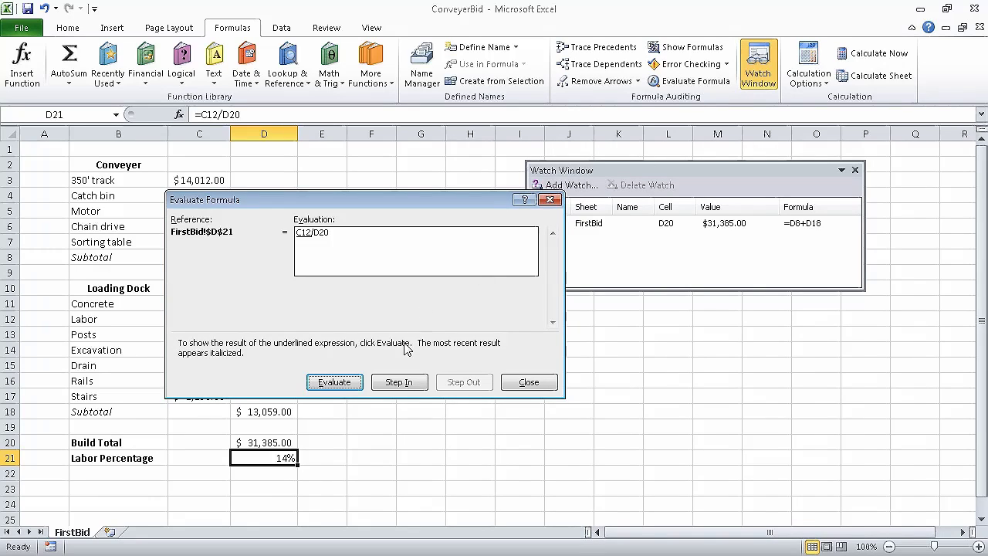
pyautogui.click(351, 387)
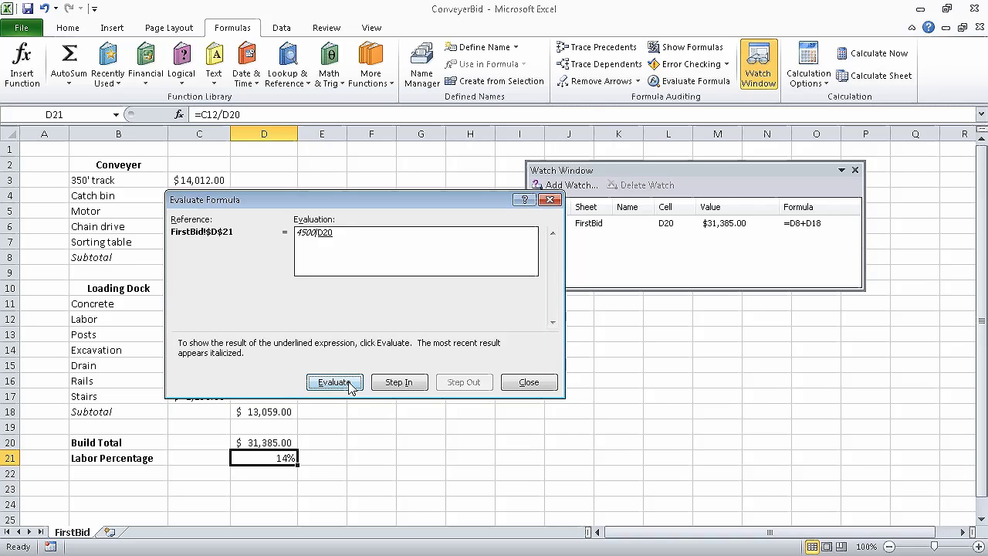
pyautogui.click(335, 382)
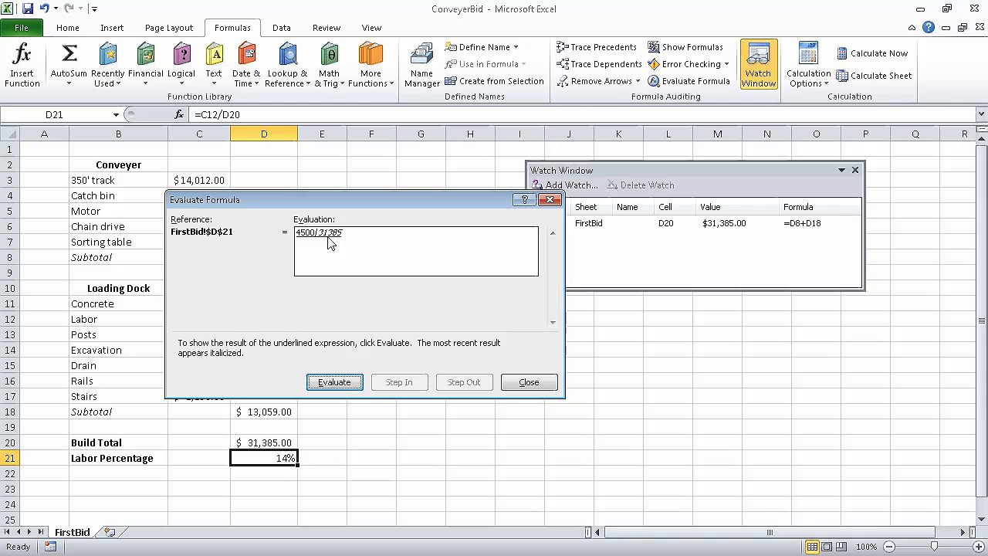
pyautogui.click(334, 382)
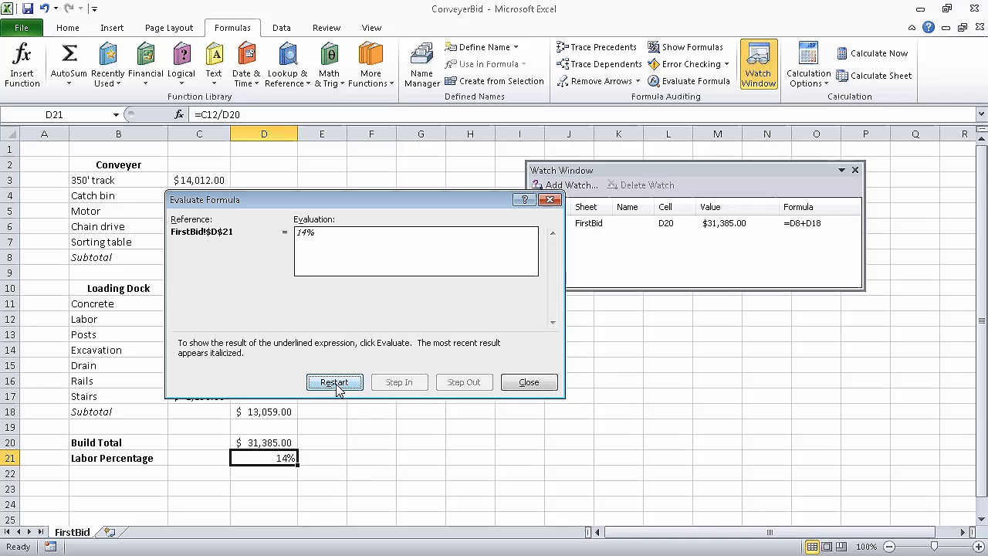
pyautogui.click(529, 382)
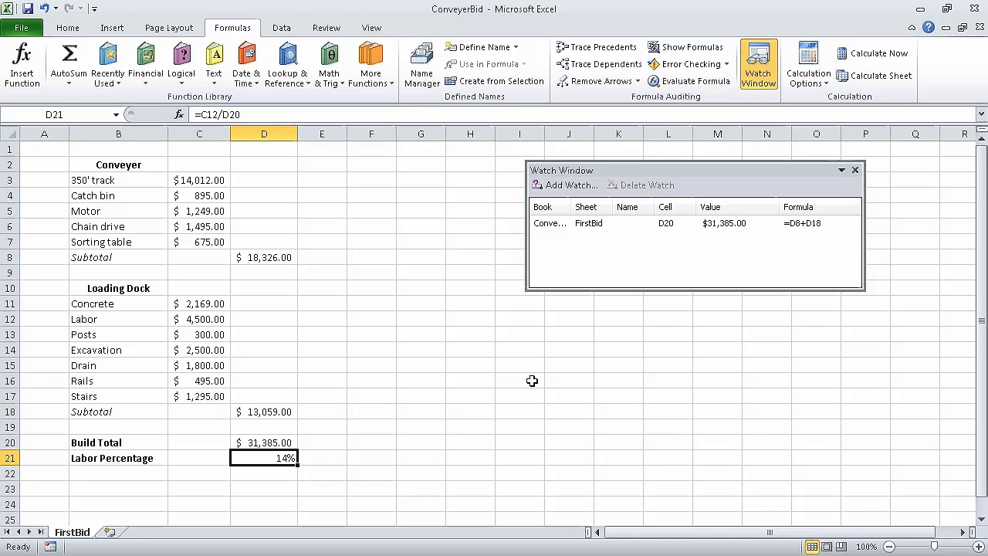
# - Delete the watch on the Build Total cell, D20, of the FirstBid sheet
pyautogui.click(556, 232)
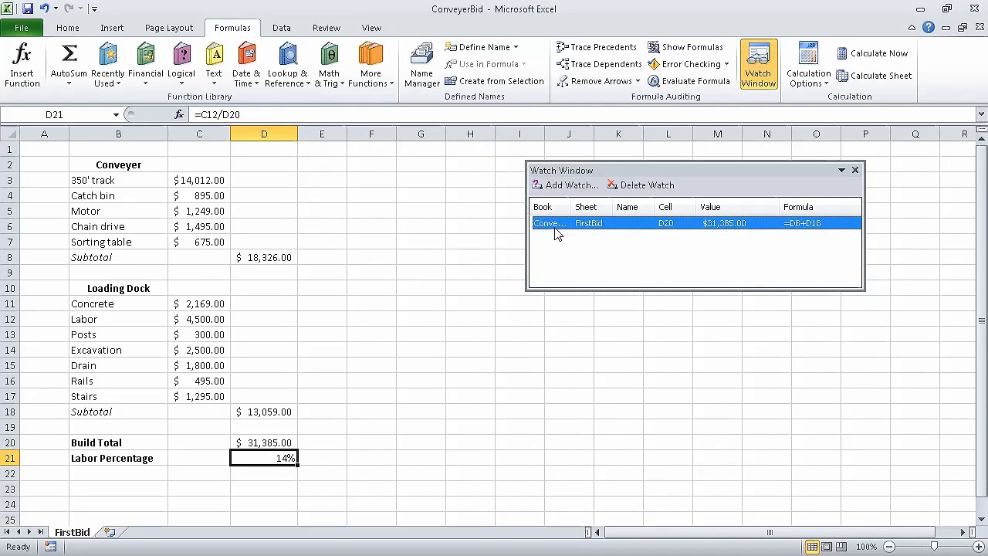
pyautogui.click(635, 187)
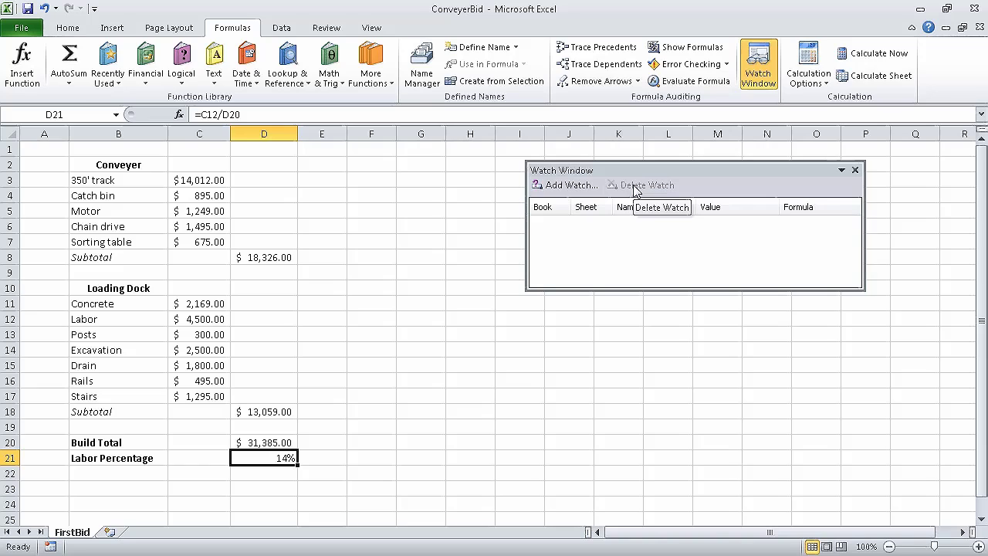